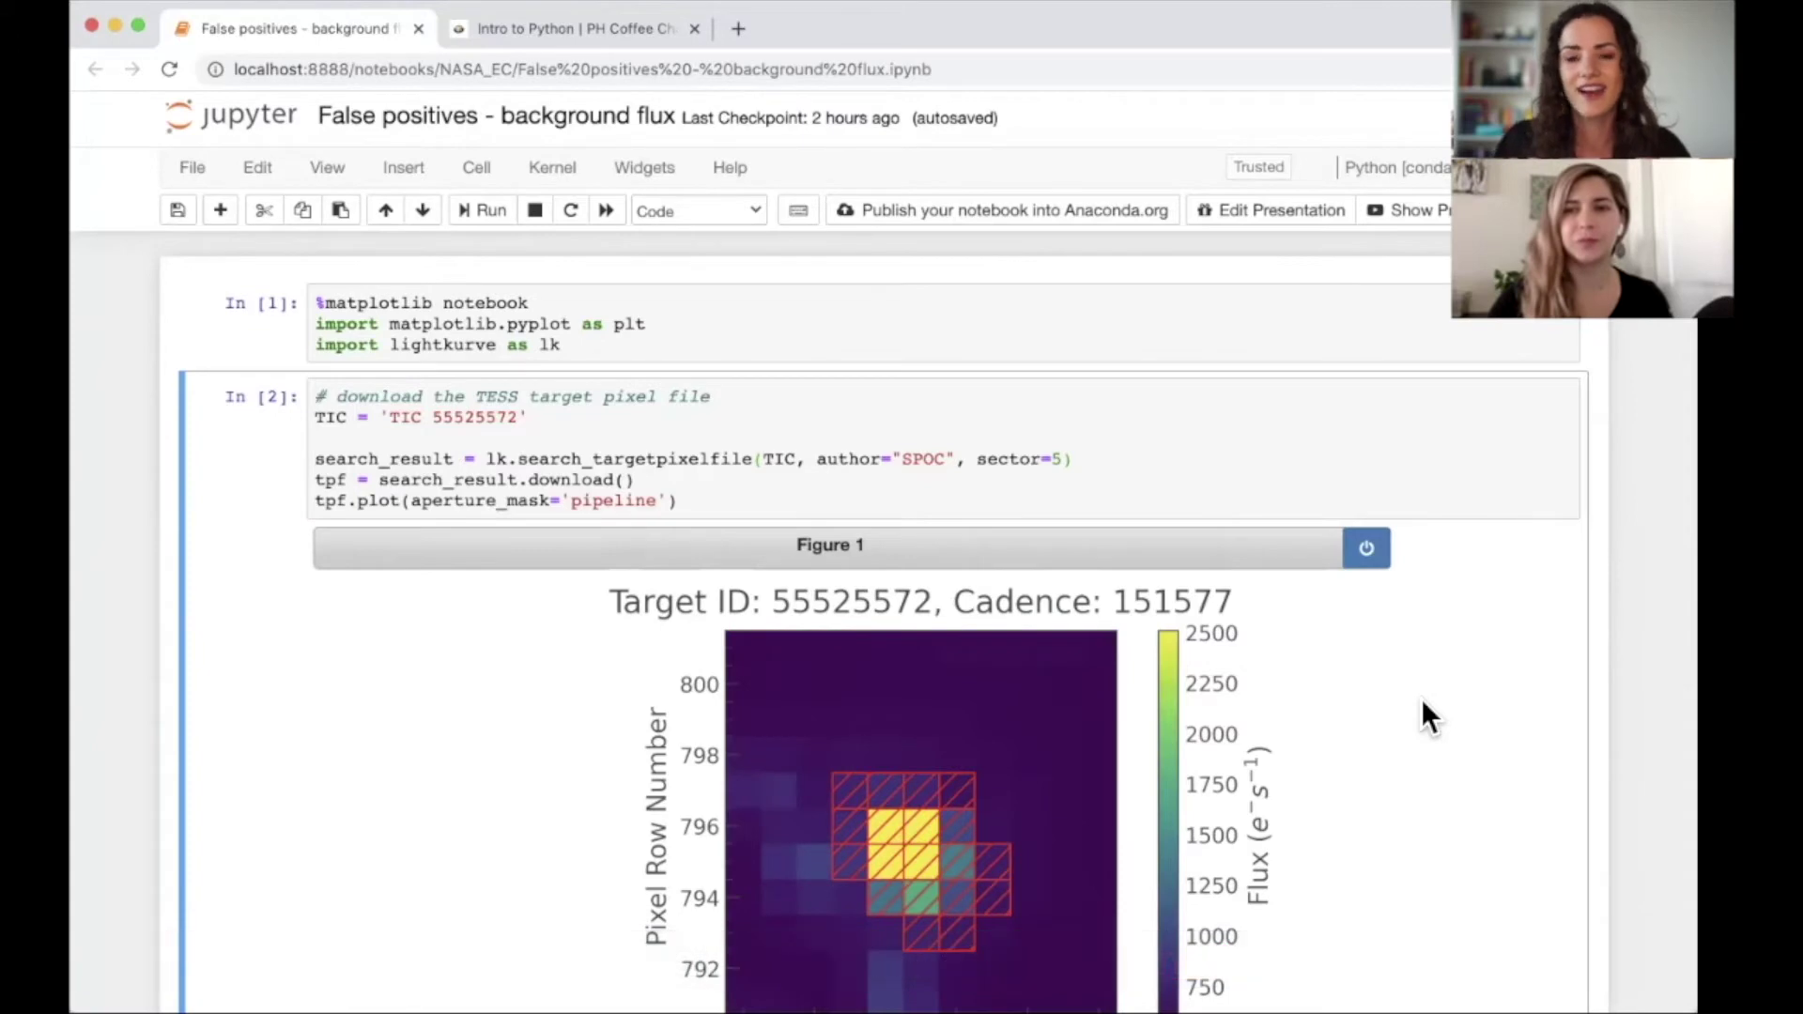
Examine the target pixel file plot with its aperture mask and the sector 5 light curve of TIC 55525572.
{"action": "scroll", "coordinate": [1430, 740], "scroll_direction": "down", "scroll_amount": 3}
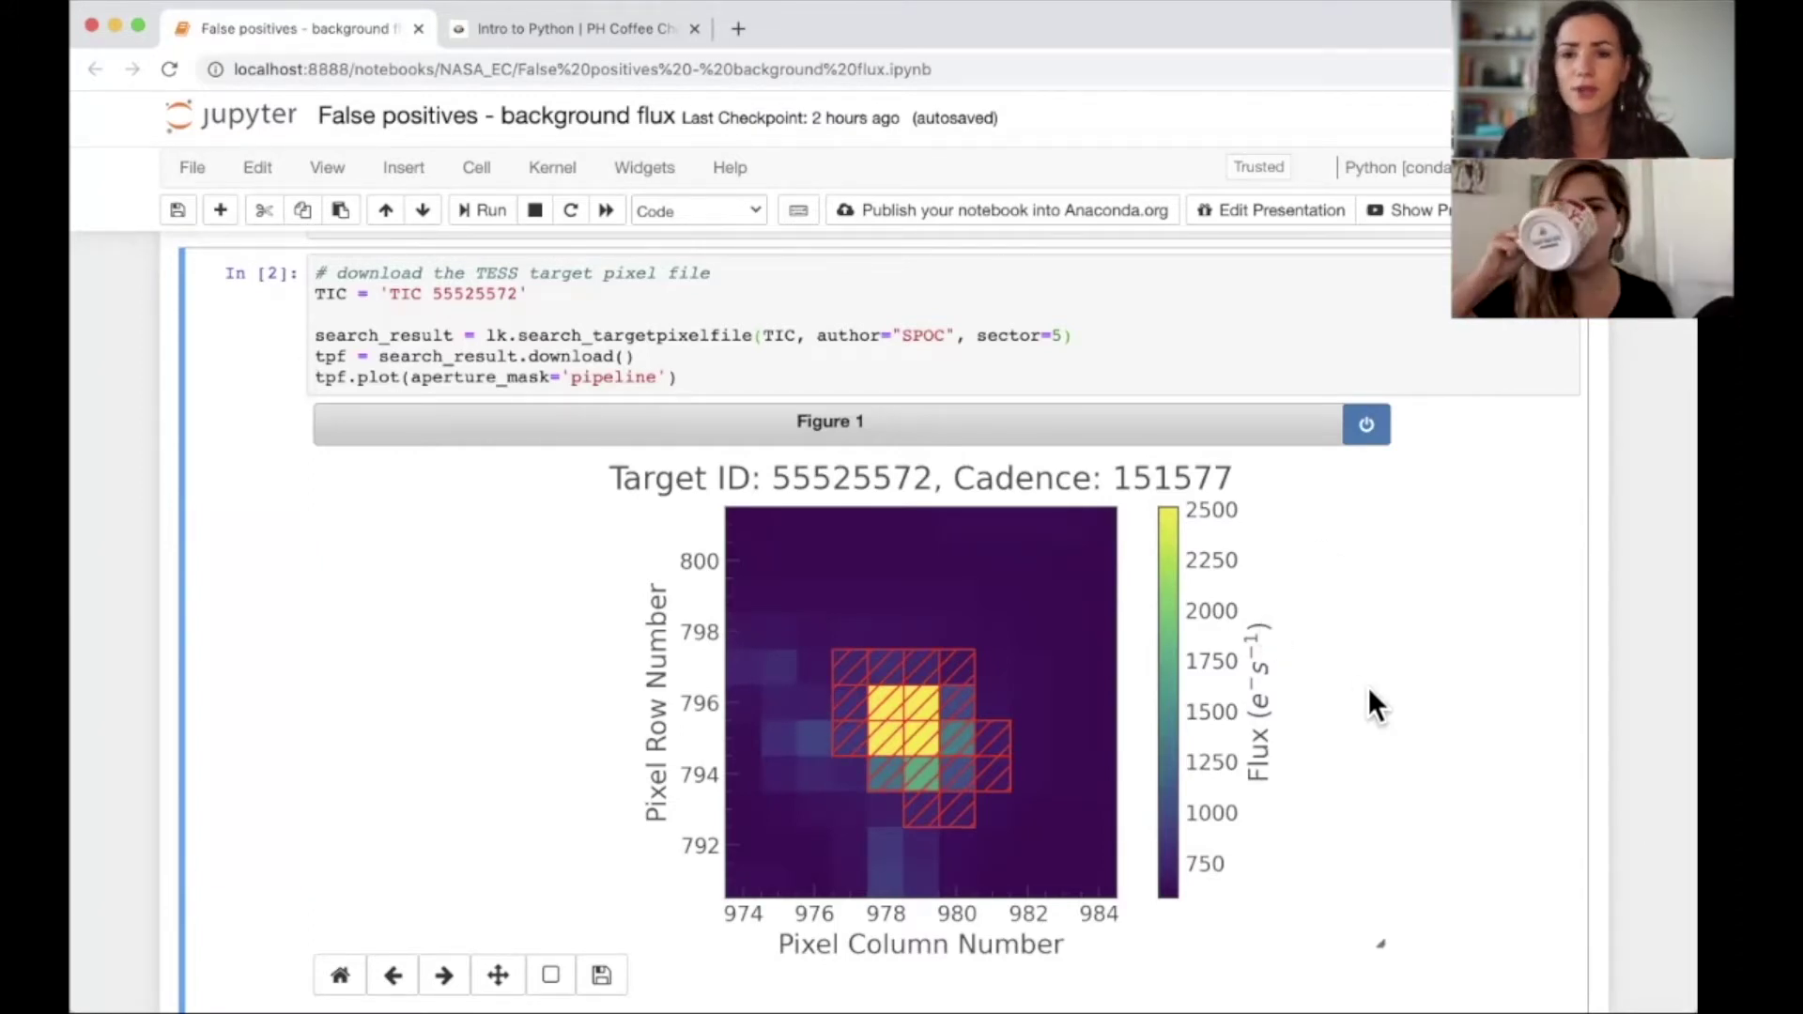
{"action": "scroll", "coordinate": [1439, 740], "scroll_direction": "down", "scroll_amount": 2}
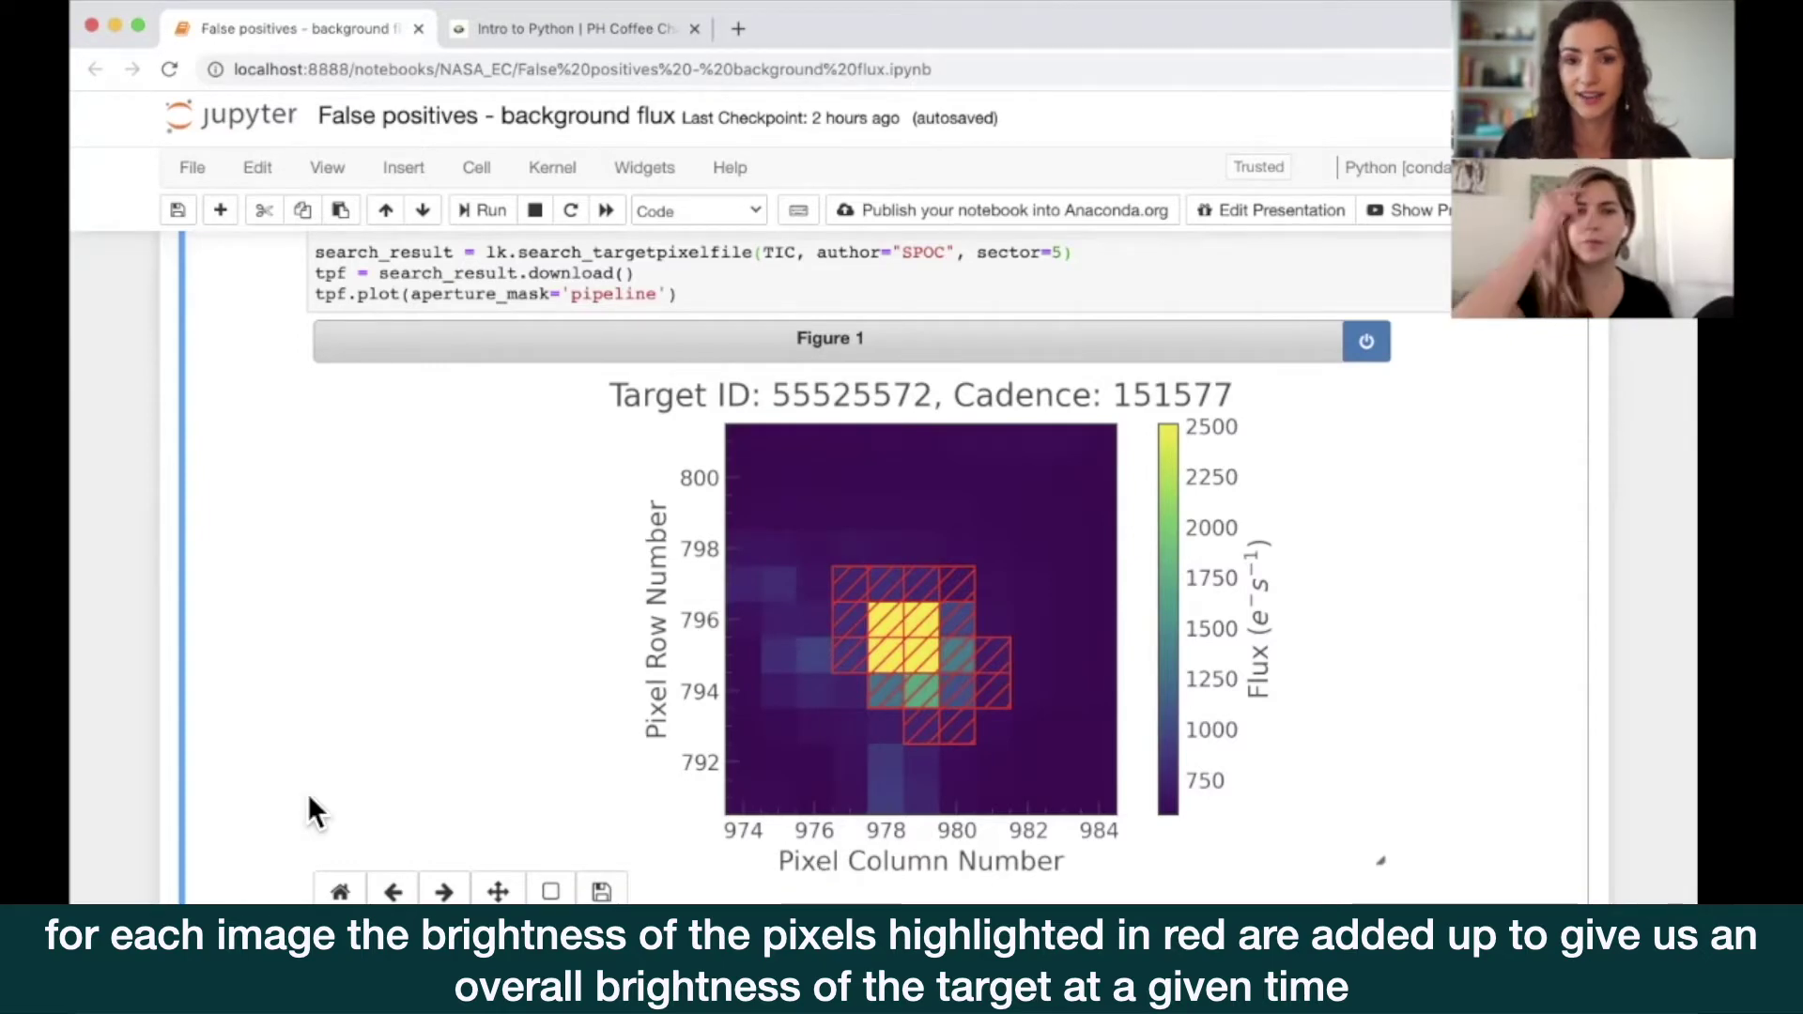
{"action": "scroll", "coordinate": [270, 816], "scroll_direction": "down", "scroll_amount": 10}
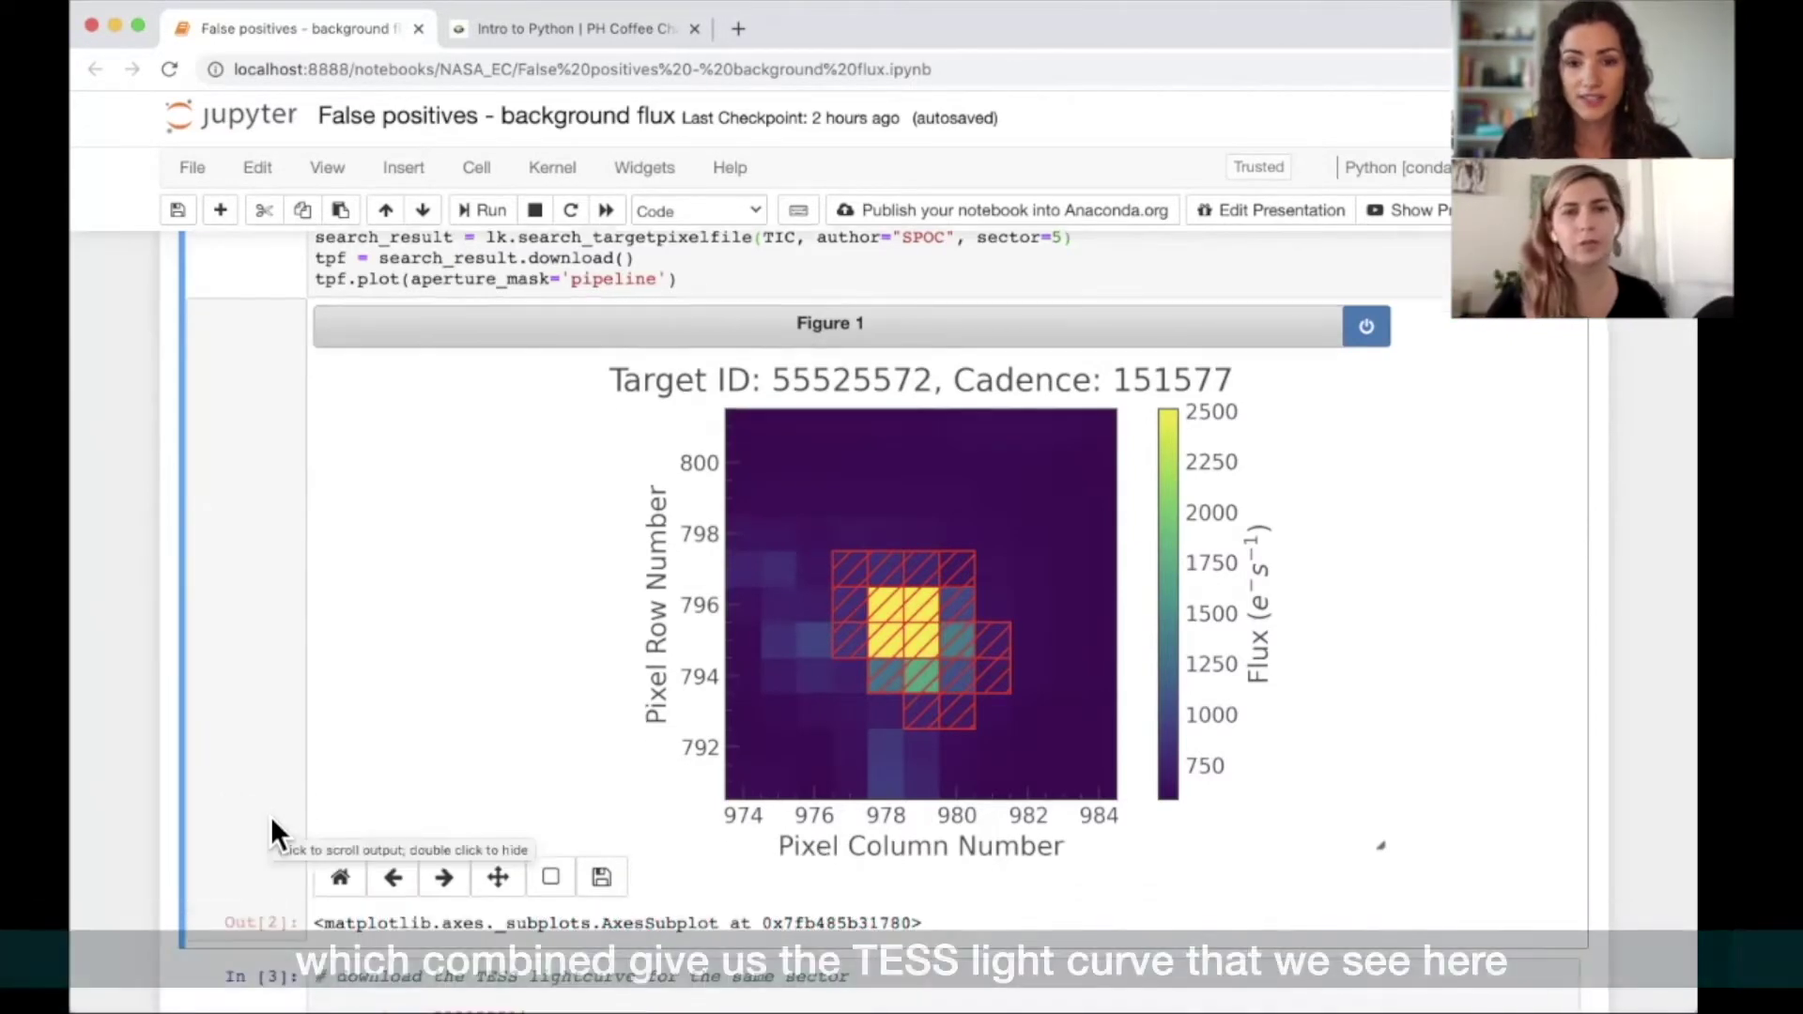
{"action": "scroll", "coordinate": [271, 816], "scroll_direction": "down", "scroll_amount": 2}
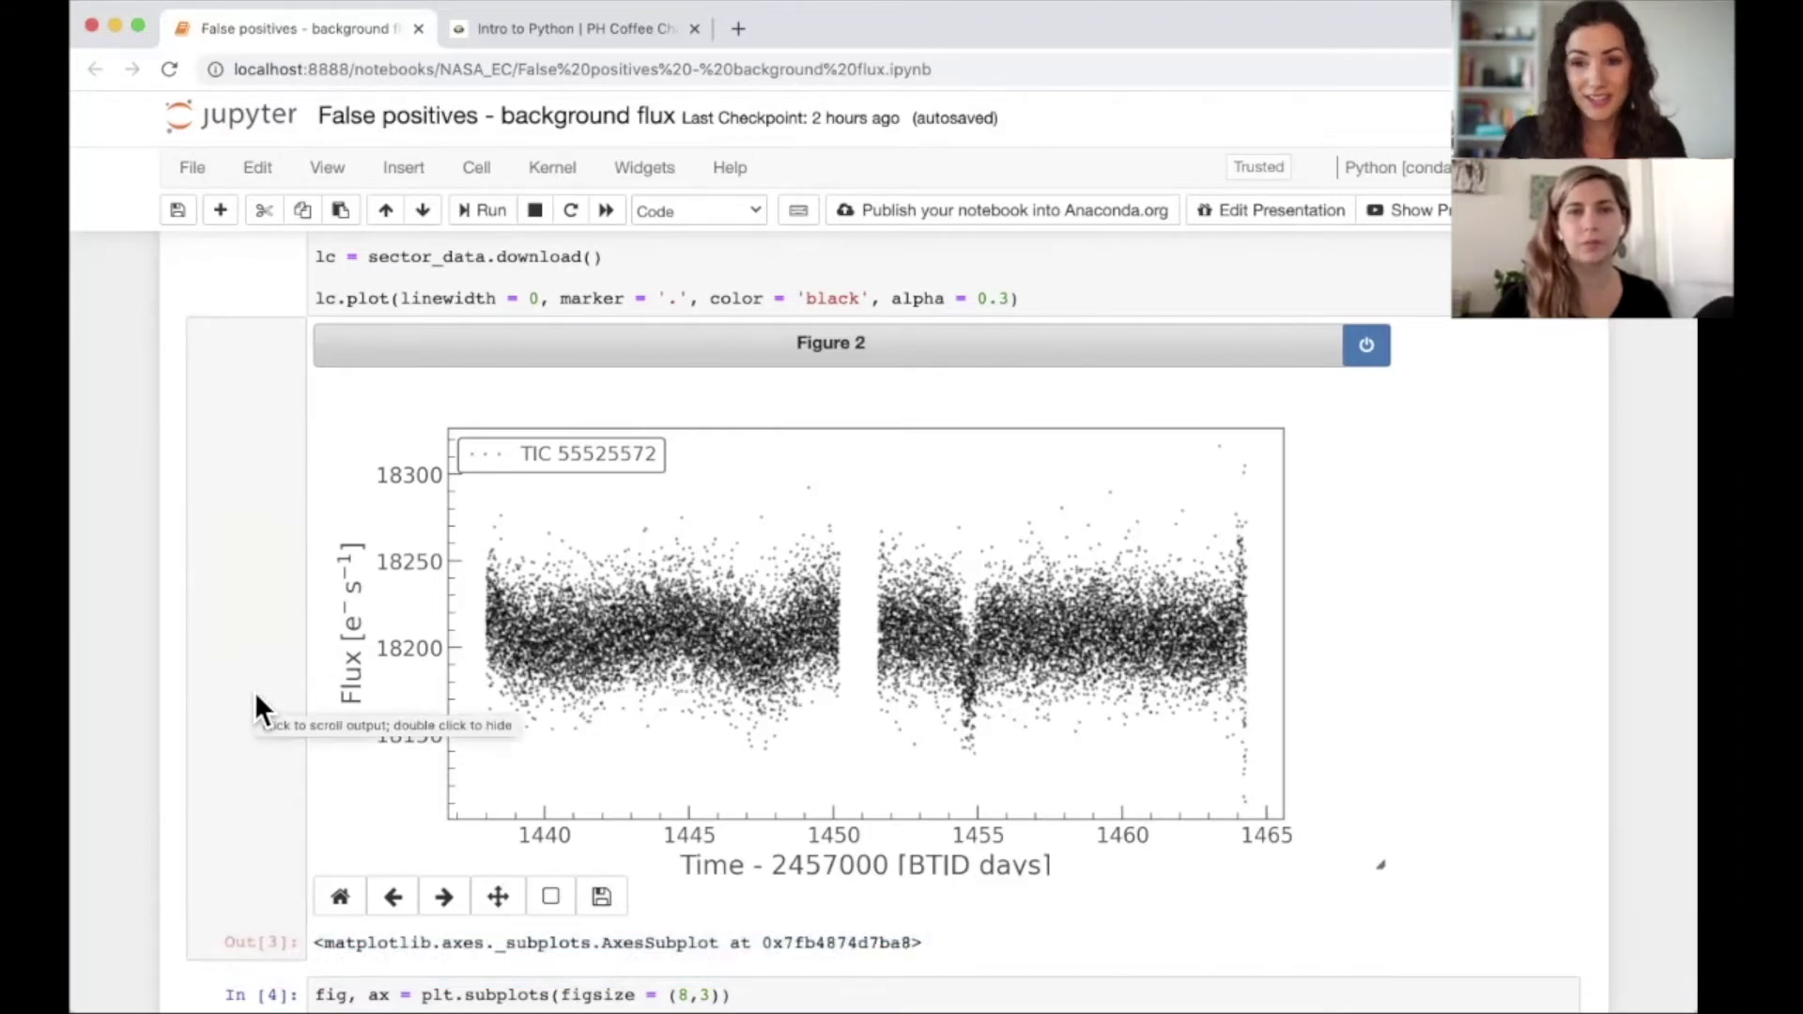
{"action": "scroll", "coordinate": [255, 691], "scroll_direction": "up", "scroll_amount": 10}
{"action": "scroll", "coordinate": [254, 692], "scroll_direction": "up", "scroll_amount": 1}
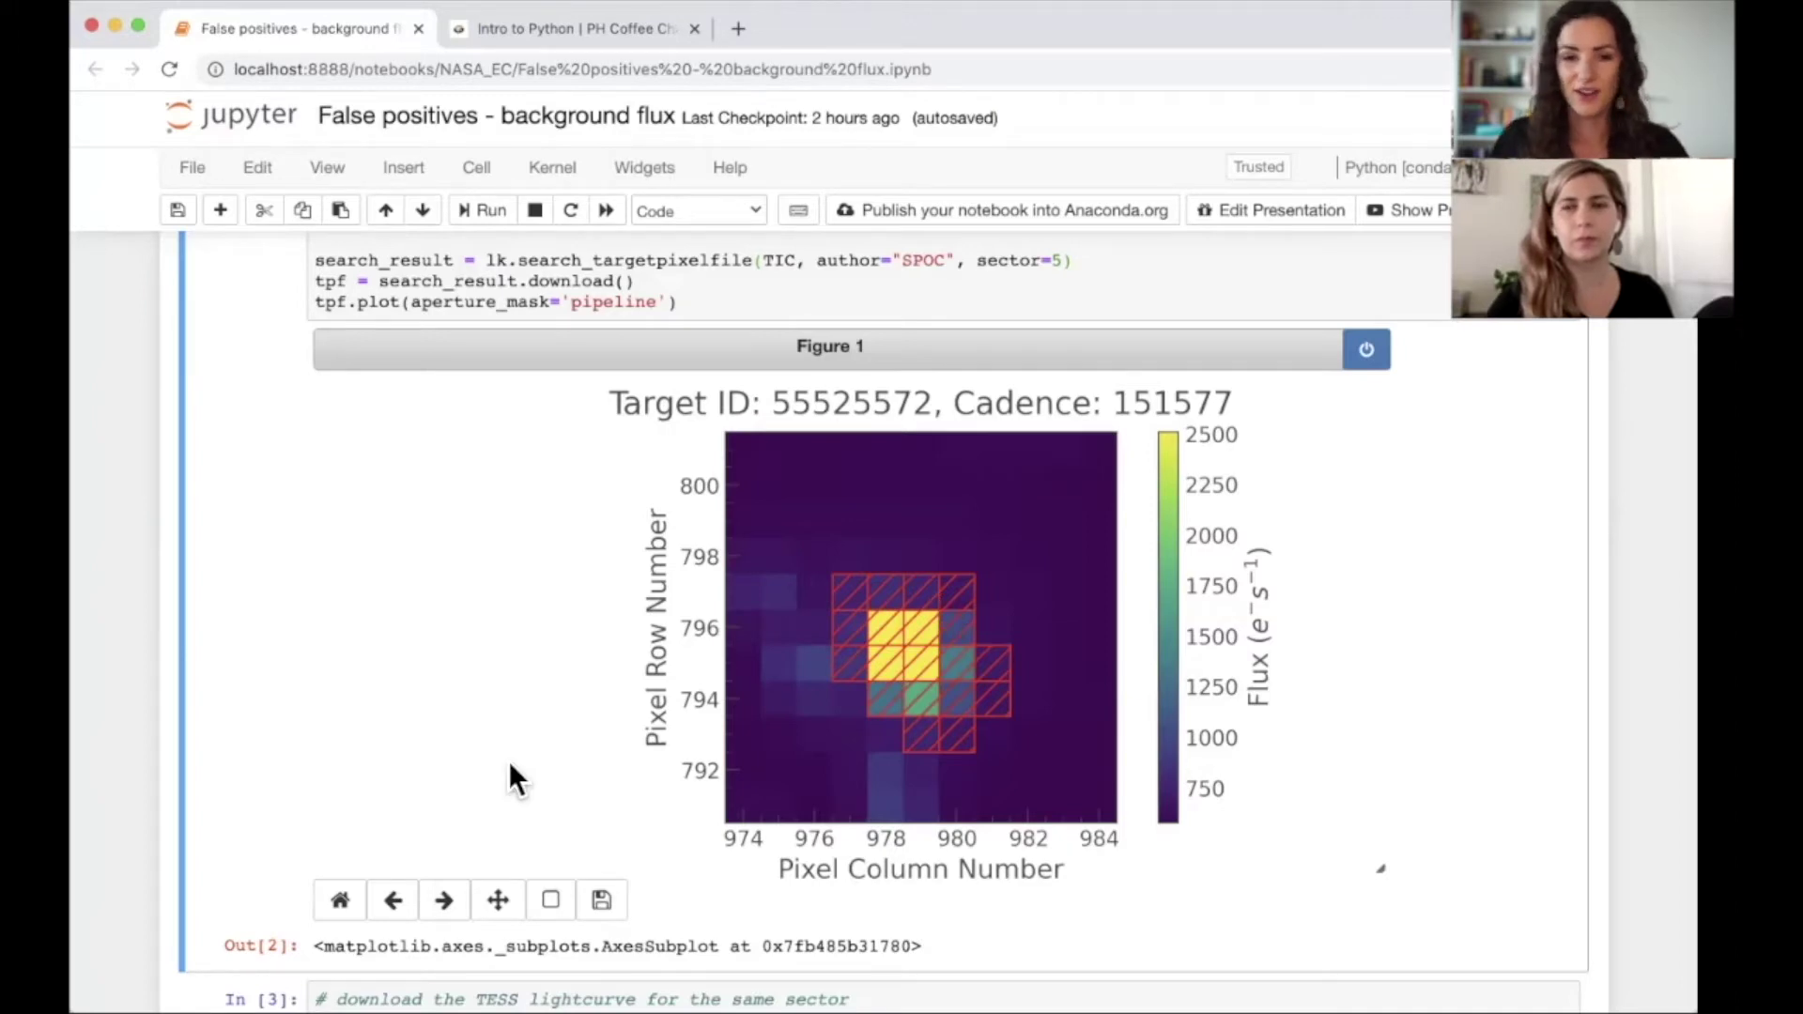
{"action": "scroll", "coordinate": [292, 828], "scroll_direction": "down", "scroll_amount": 3}
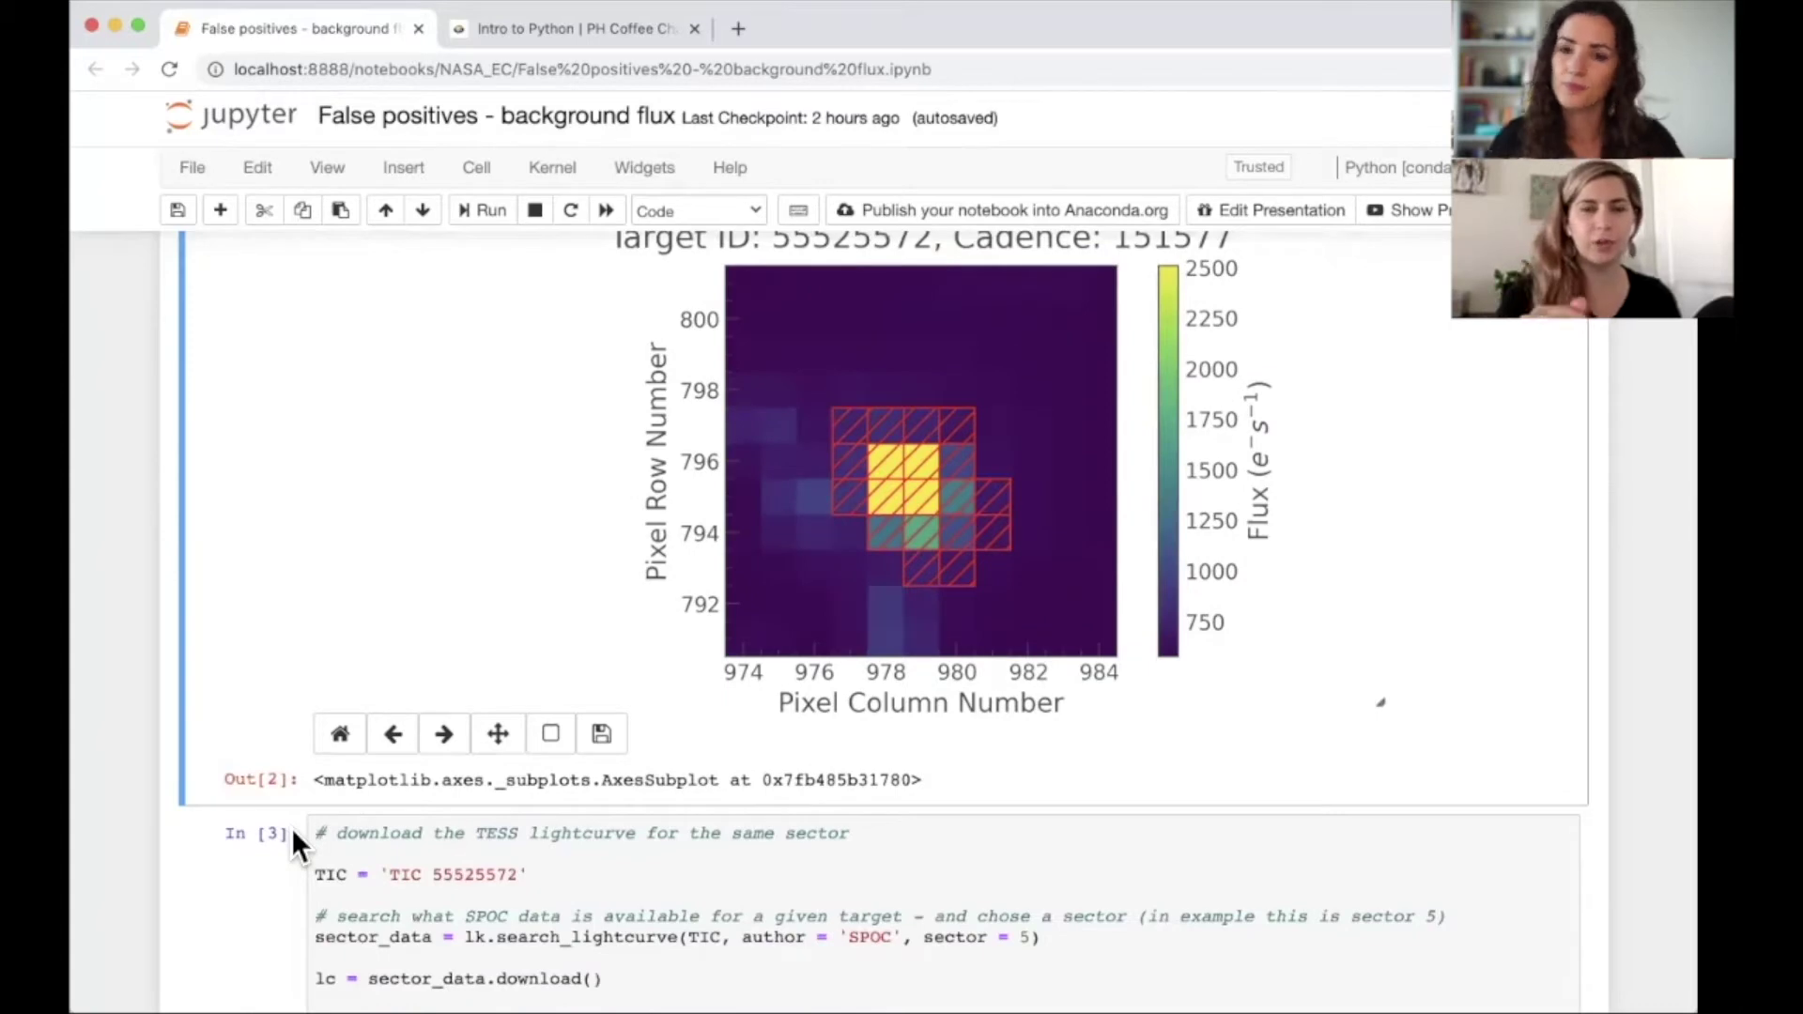
{"action": "scroll", "coordinate": [291, 826], "scroll_direction": "down", "scroll_amount": 10}
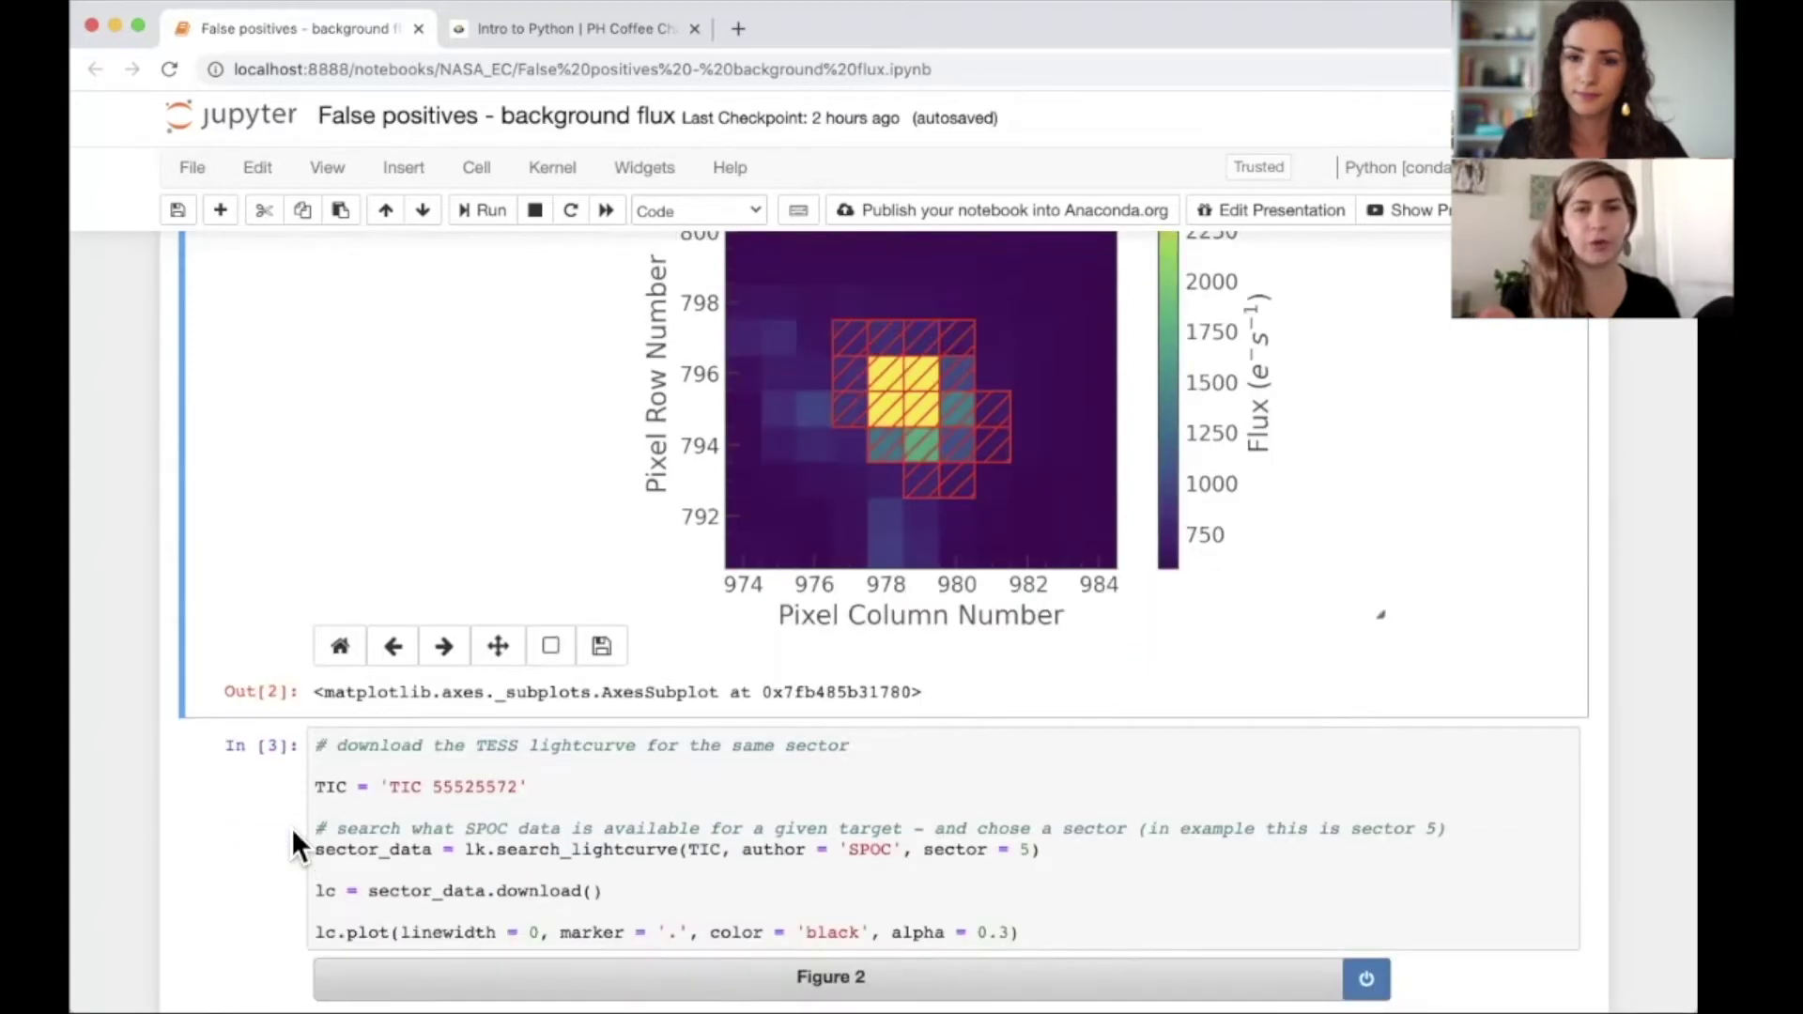
{"action": "scroll", "coordinate": [292, 827], "scroll_direction": "down", "scroll_amount": 1}
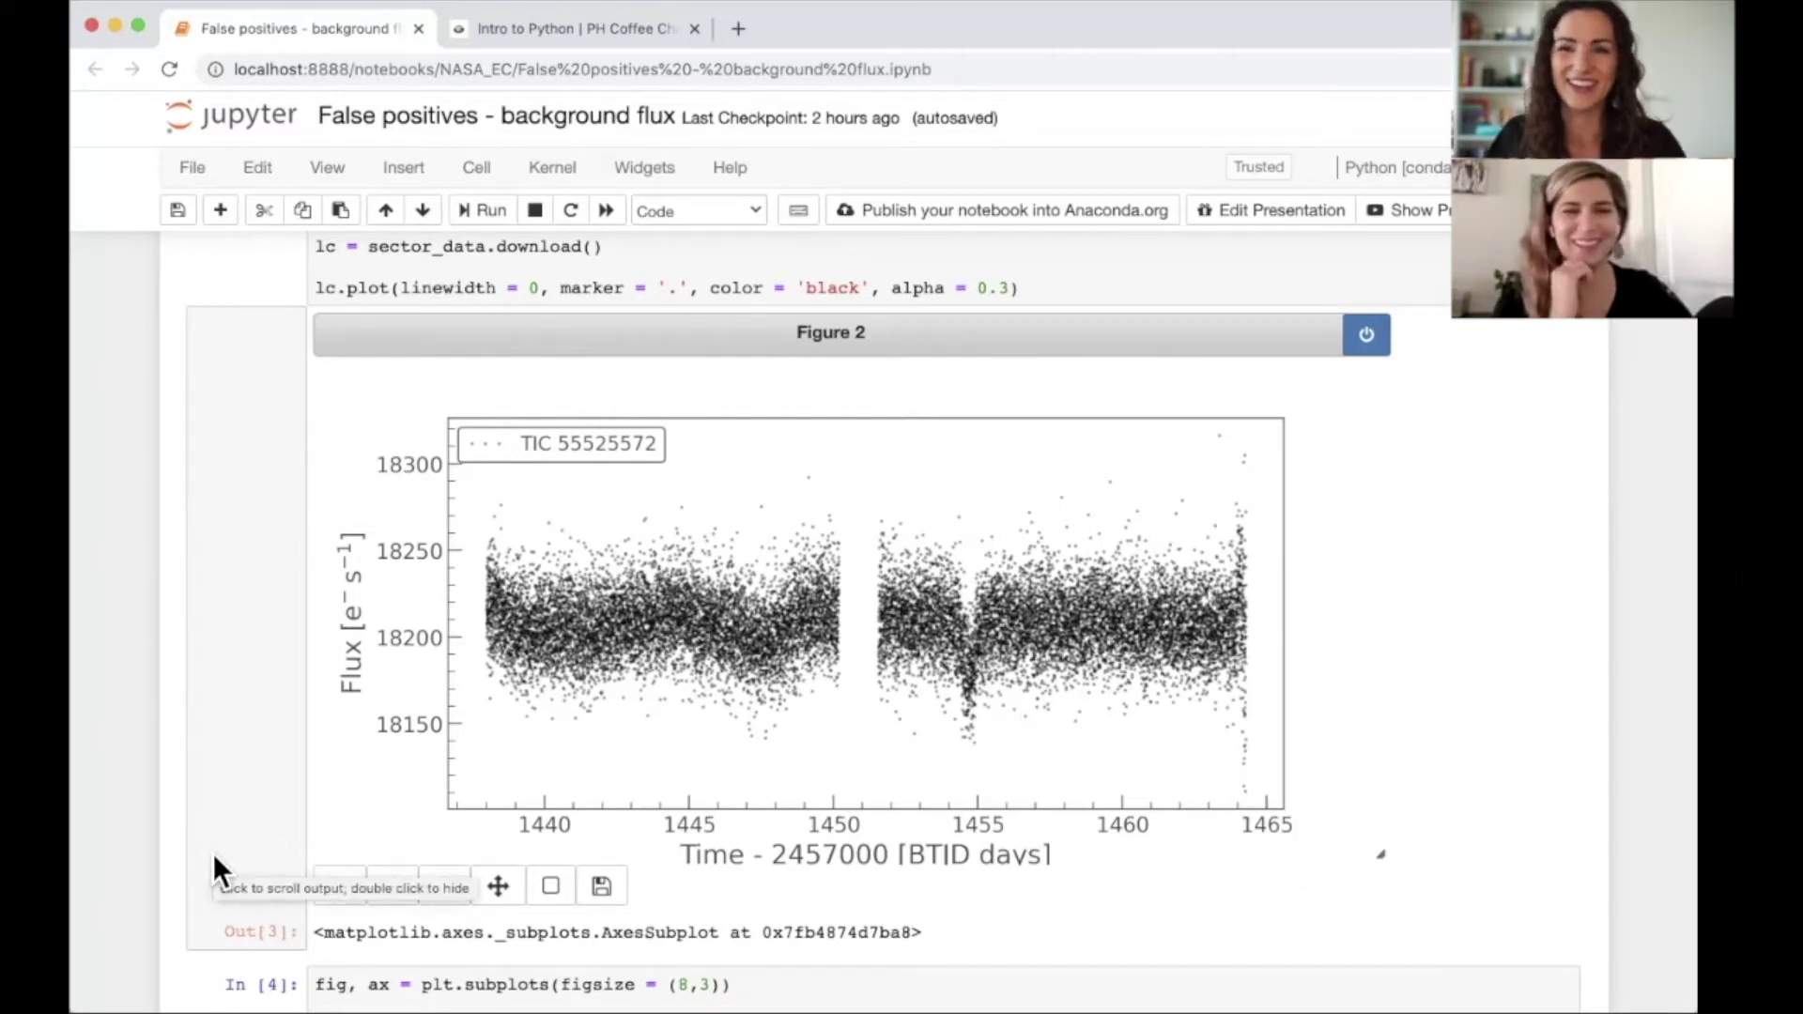
Examine the background flux of TIC 55525572, the transit mask code and the two-panel flux comparison around transit time 1454.7.
{"action": "scroll", "coordinate": [213, 852], "scroll_direction": "down", "scroll_amount": 3}
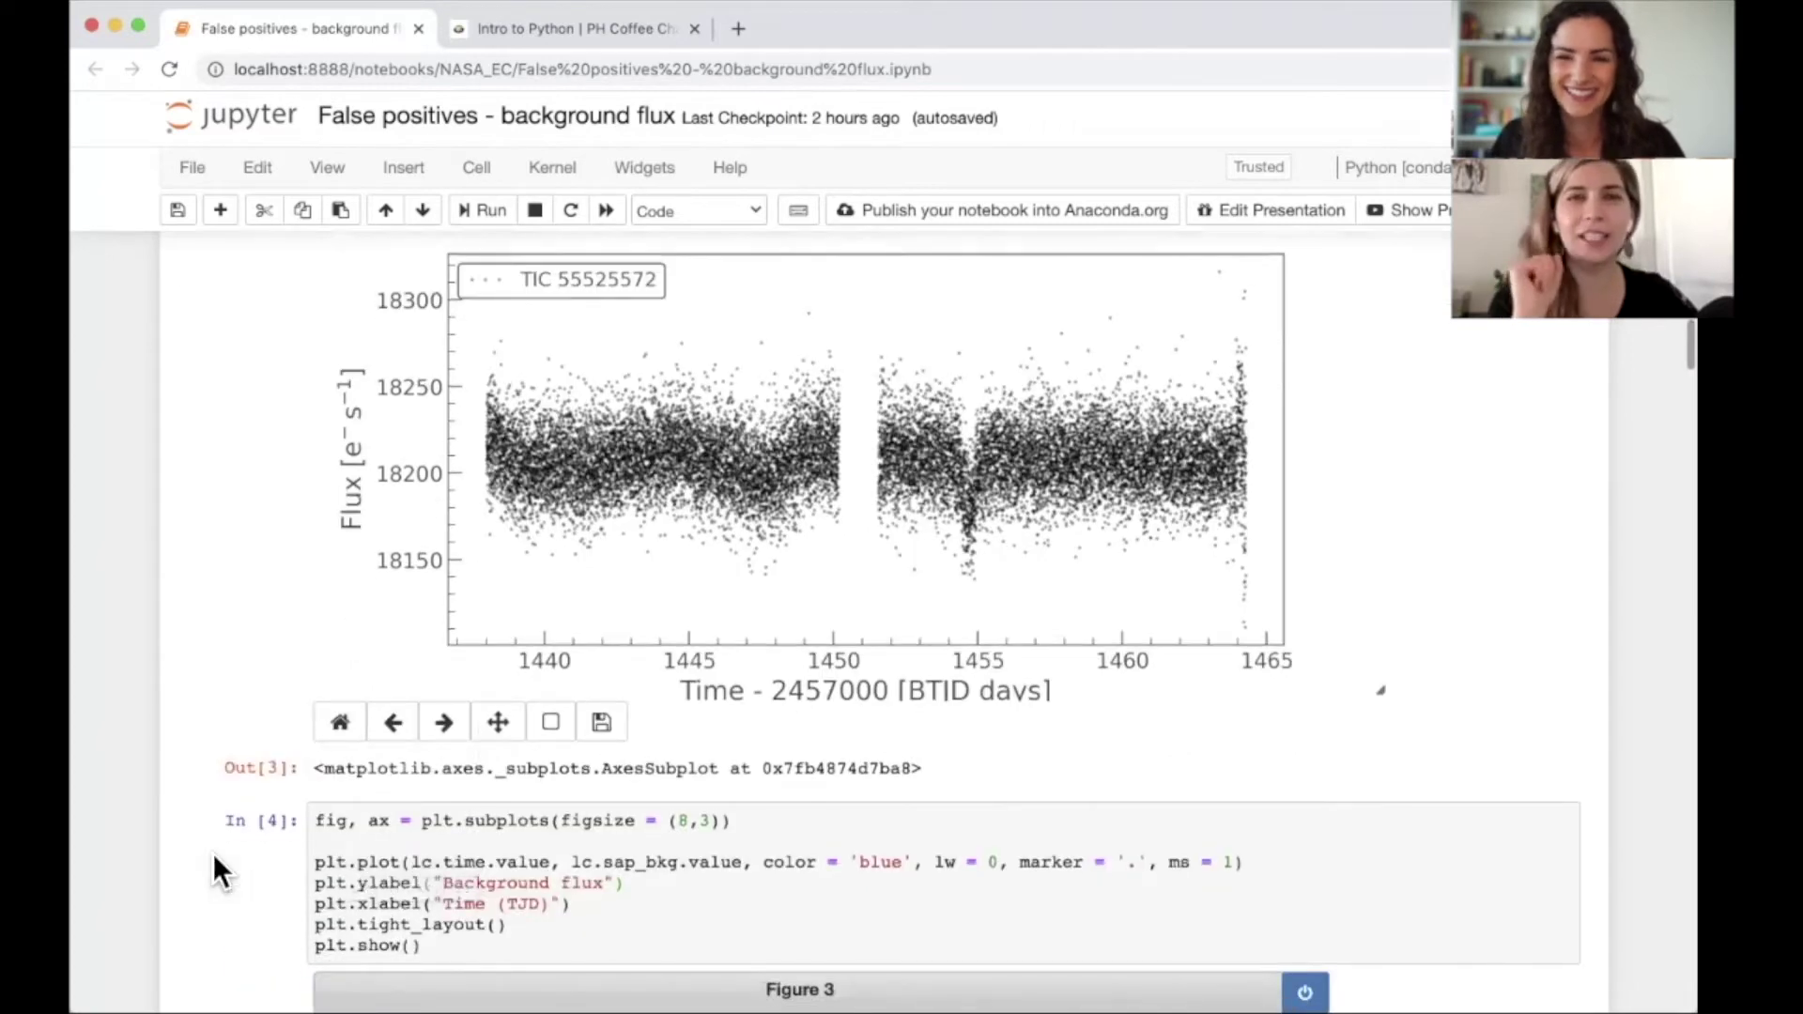
{"action": "scroll", "coordinate": [213, 852], "scroll_direction": "down", "scroll_amount": 3}
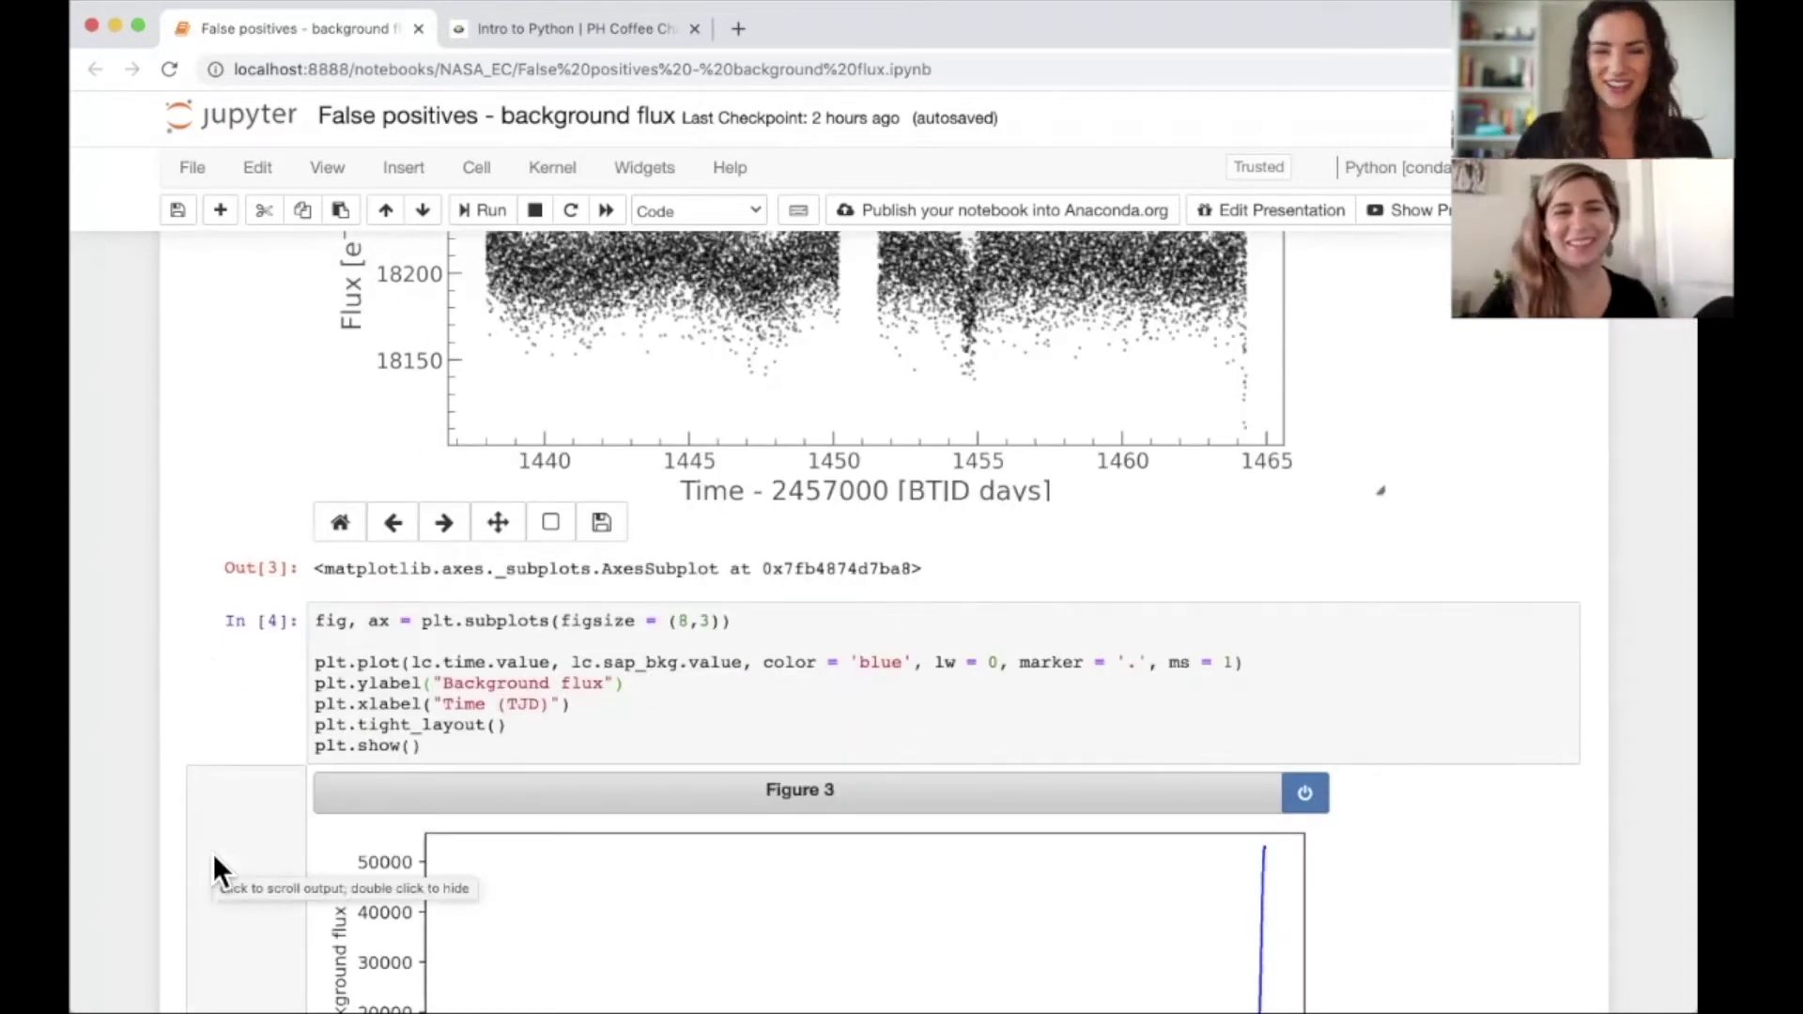
{"action": "scroll", "coordinate": [213, 853], "scroll_direction": "down", "scroll_amount": 3}
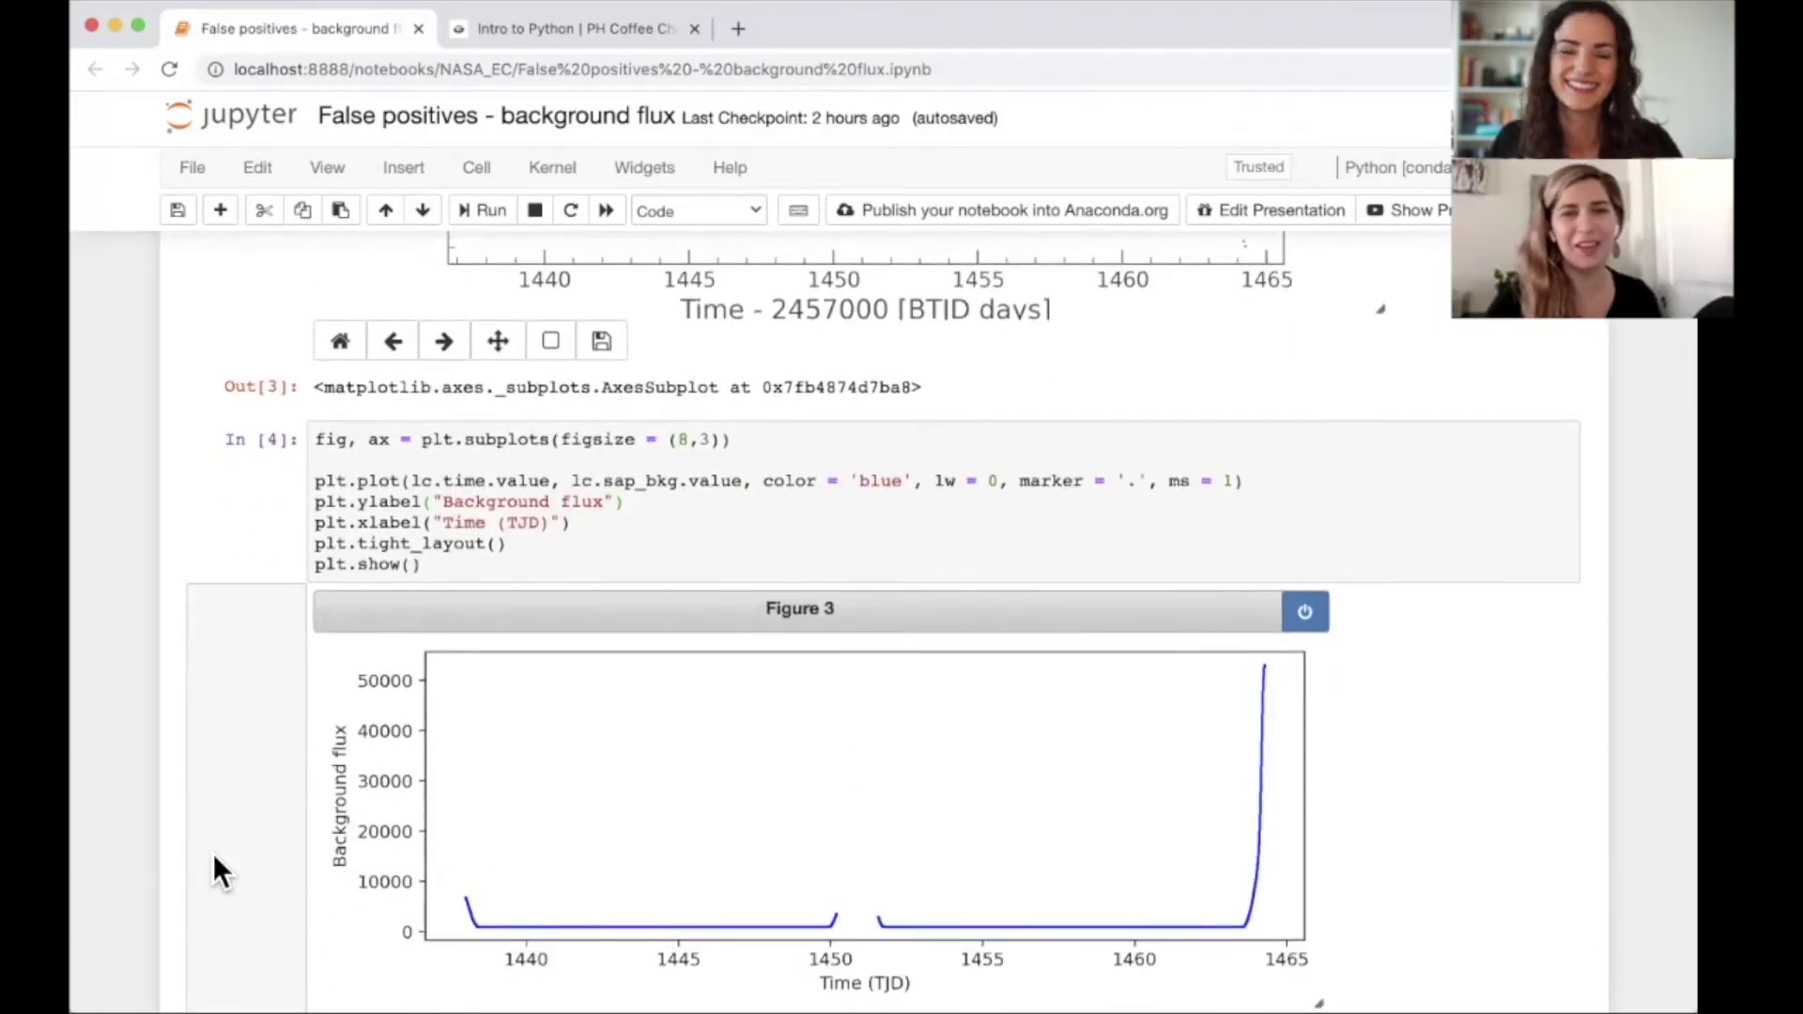
{"action": "scroll", "coordinate": [213, 852], "scroll_direction": "down", "scroll_amount": 1}
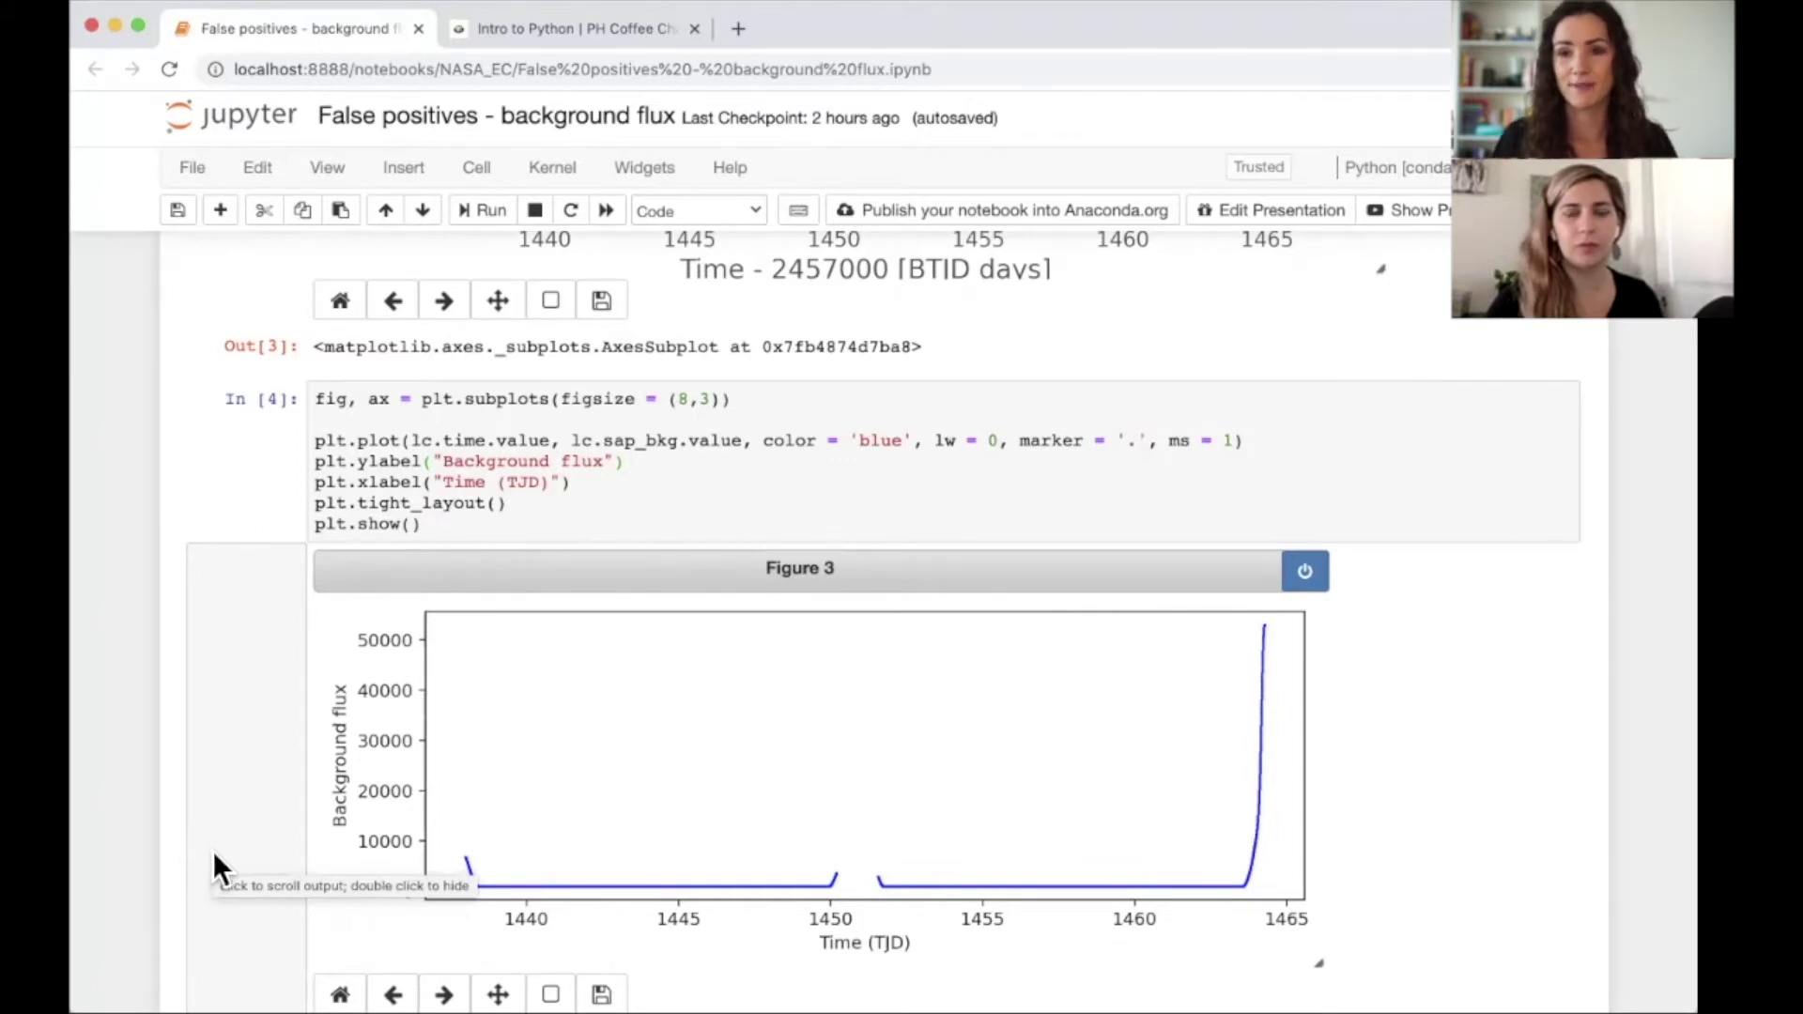
{"action": "scroll", "coordinate": [212, 850], "scroll_direction": "down", "scroll_amount": 4}
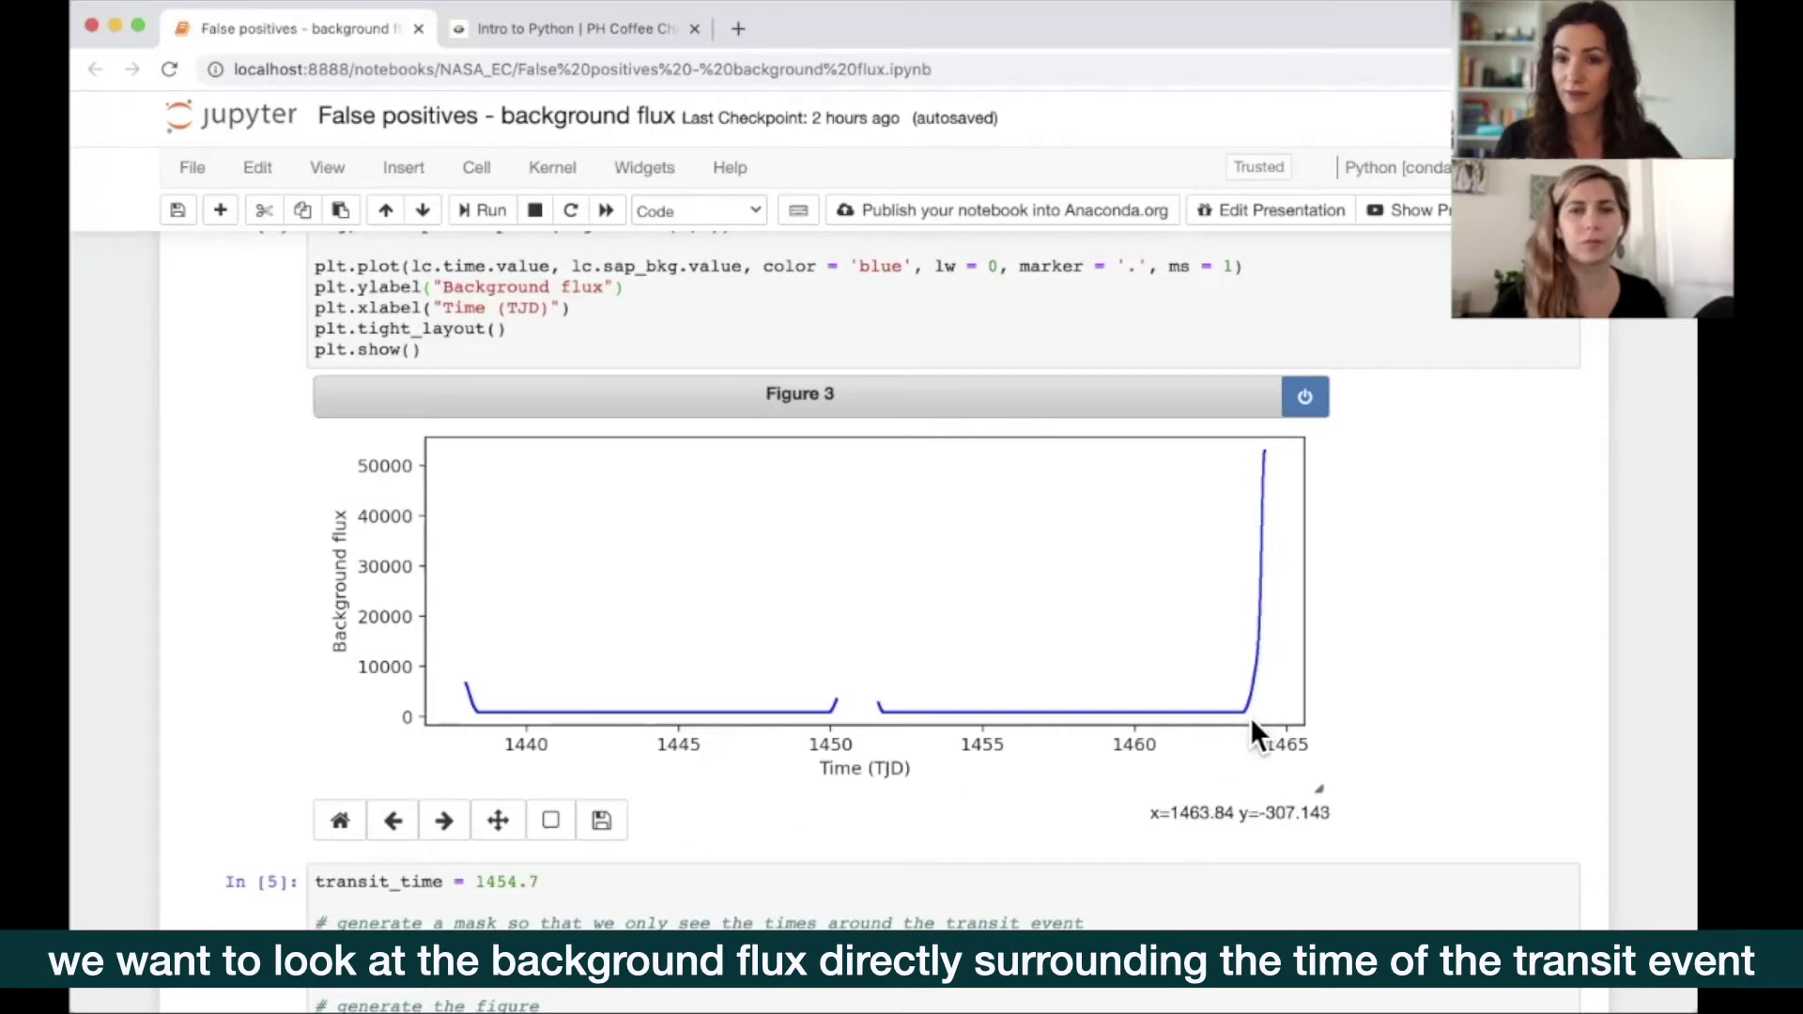
{"action": "scroll", "coordinate": [1439, 783], "scroll_direction": "down", "scroll_amount": 3}
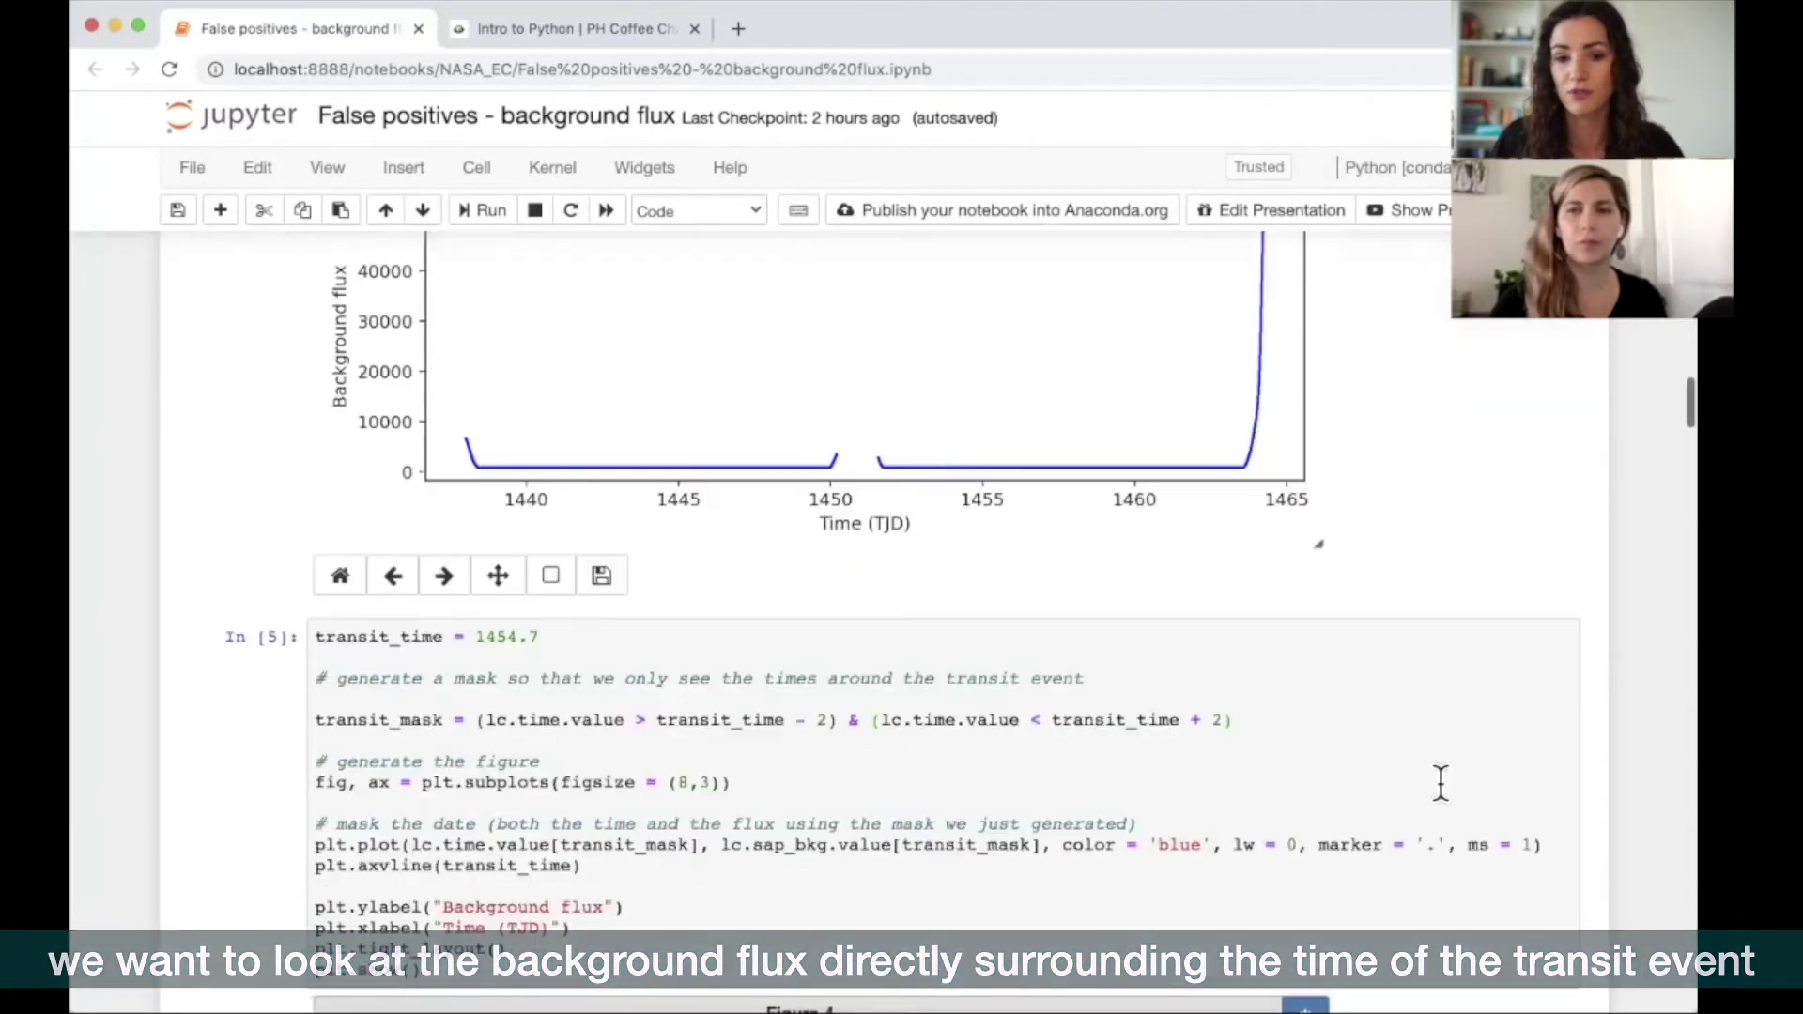
{"action": "scroll", "coordinate": [1440, 782], "scroll_direction": "down", "scroll_amount": 1}
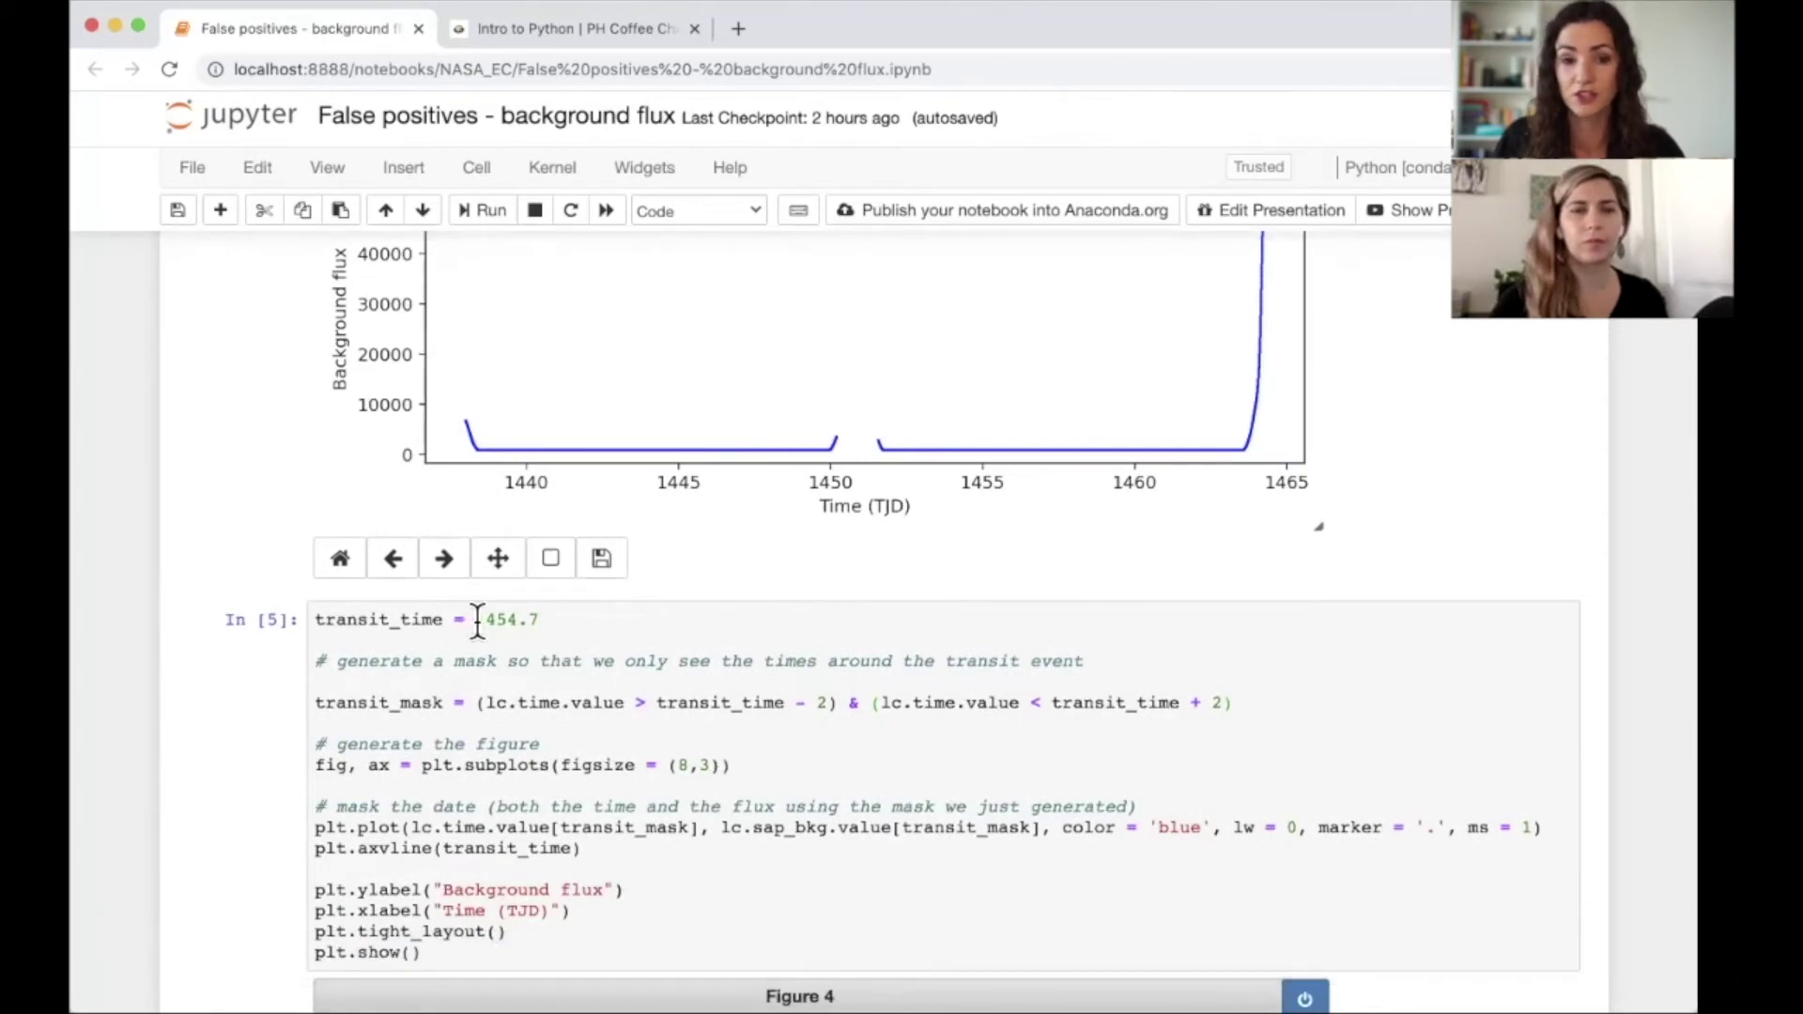
{"action": "scroll", "coordinate": [677, 837], "scroll_direction": "down", "scroll_amount": 1}
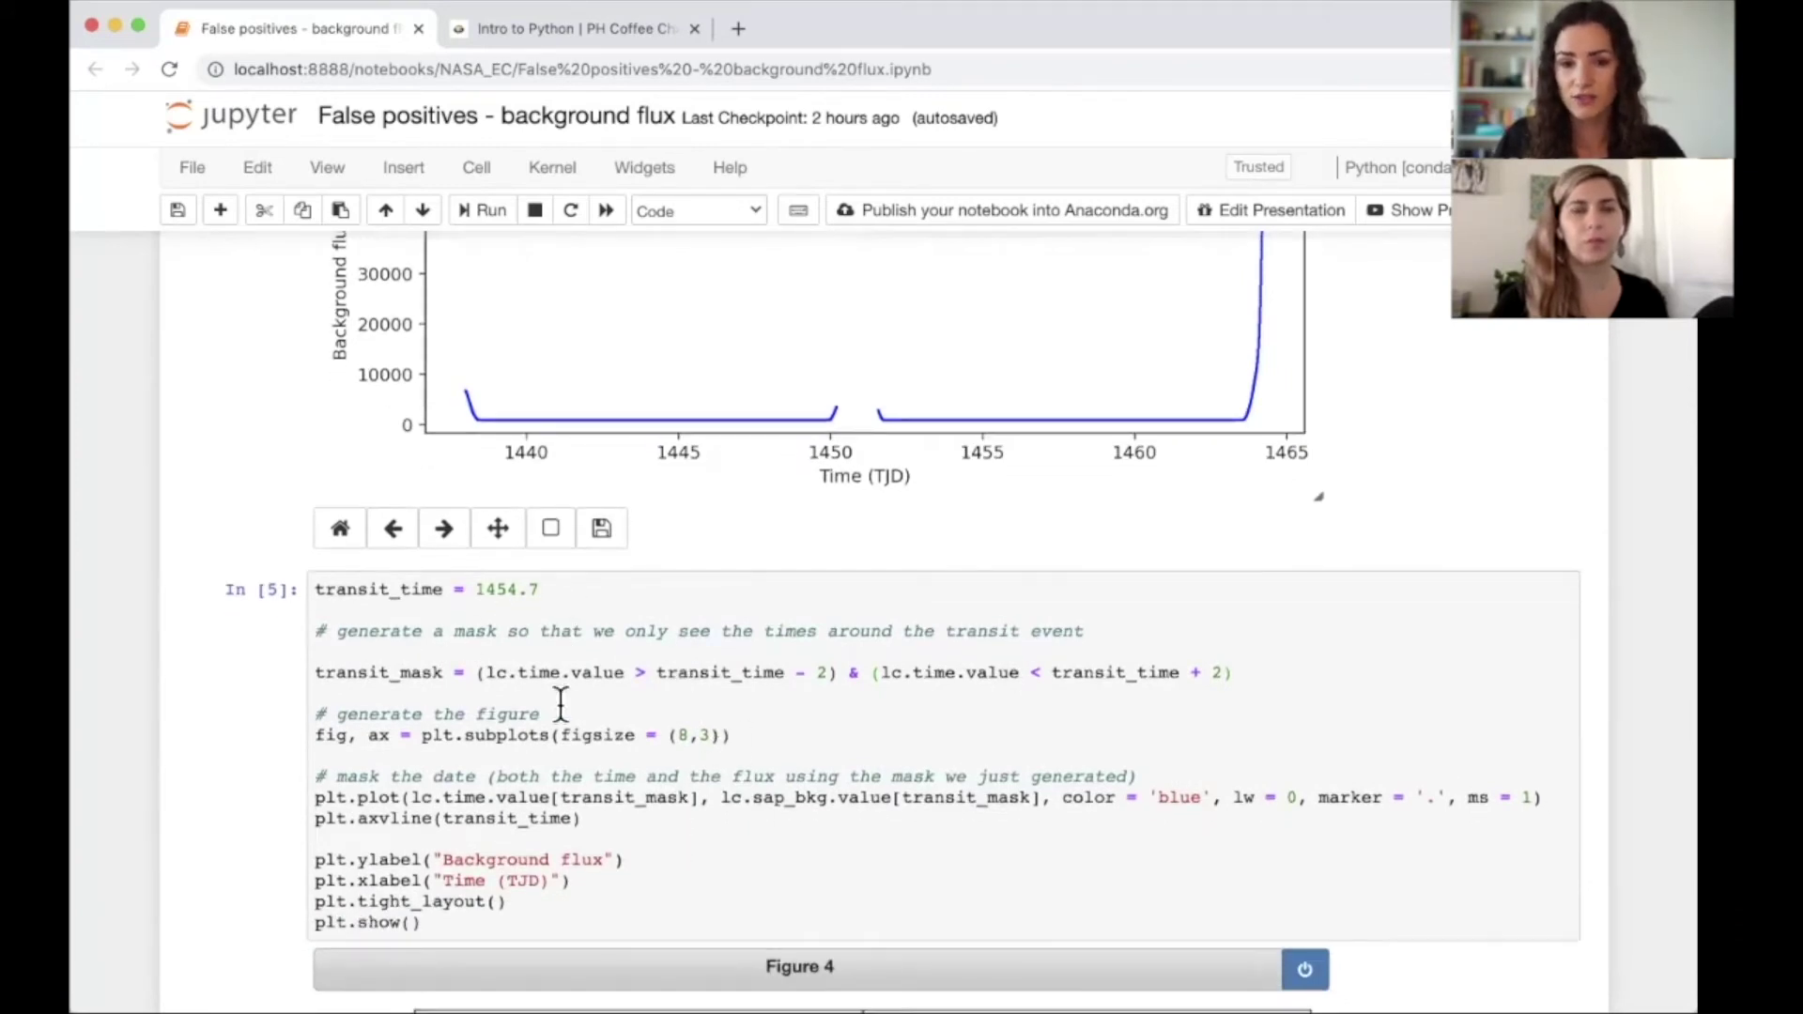
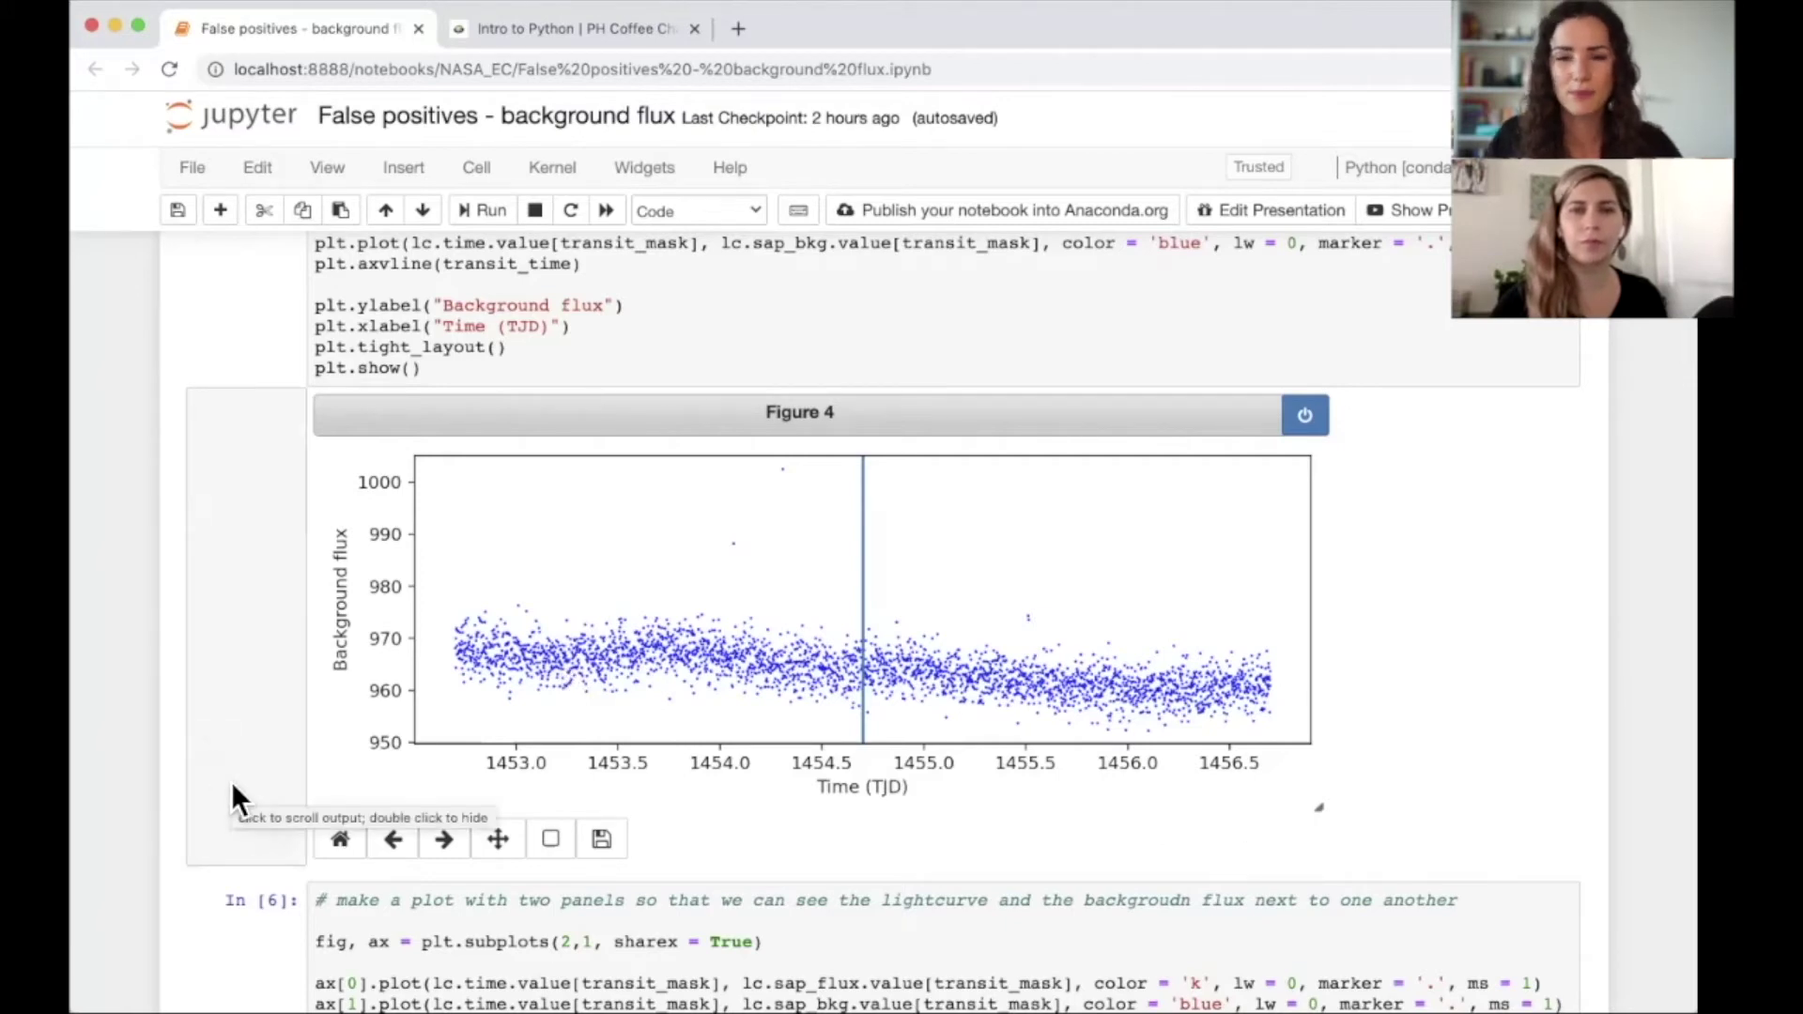
{"action": "scroll", "coordinate": [231, 800], "scroll_direction": "down", "scroll_amount": 10}
{"action": "scroll", "coordinate": [231, 800], "scroll_direction": "down", "scroll_amount": 4}
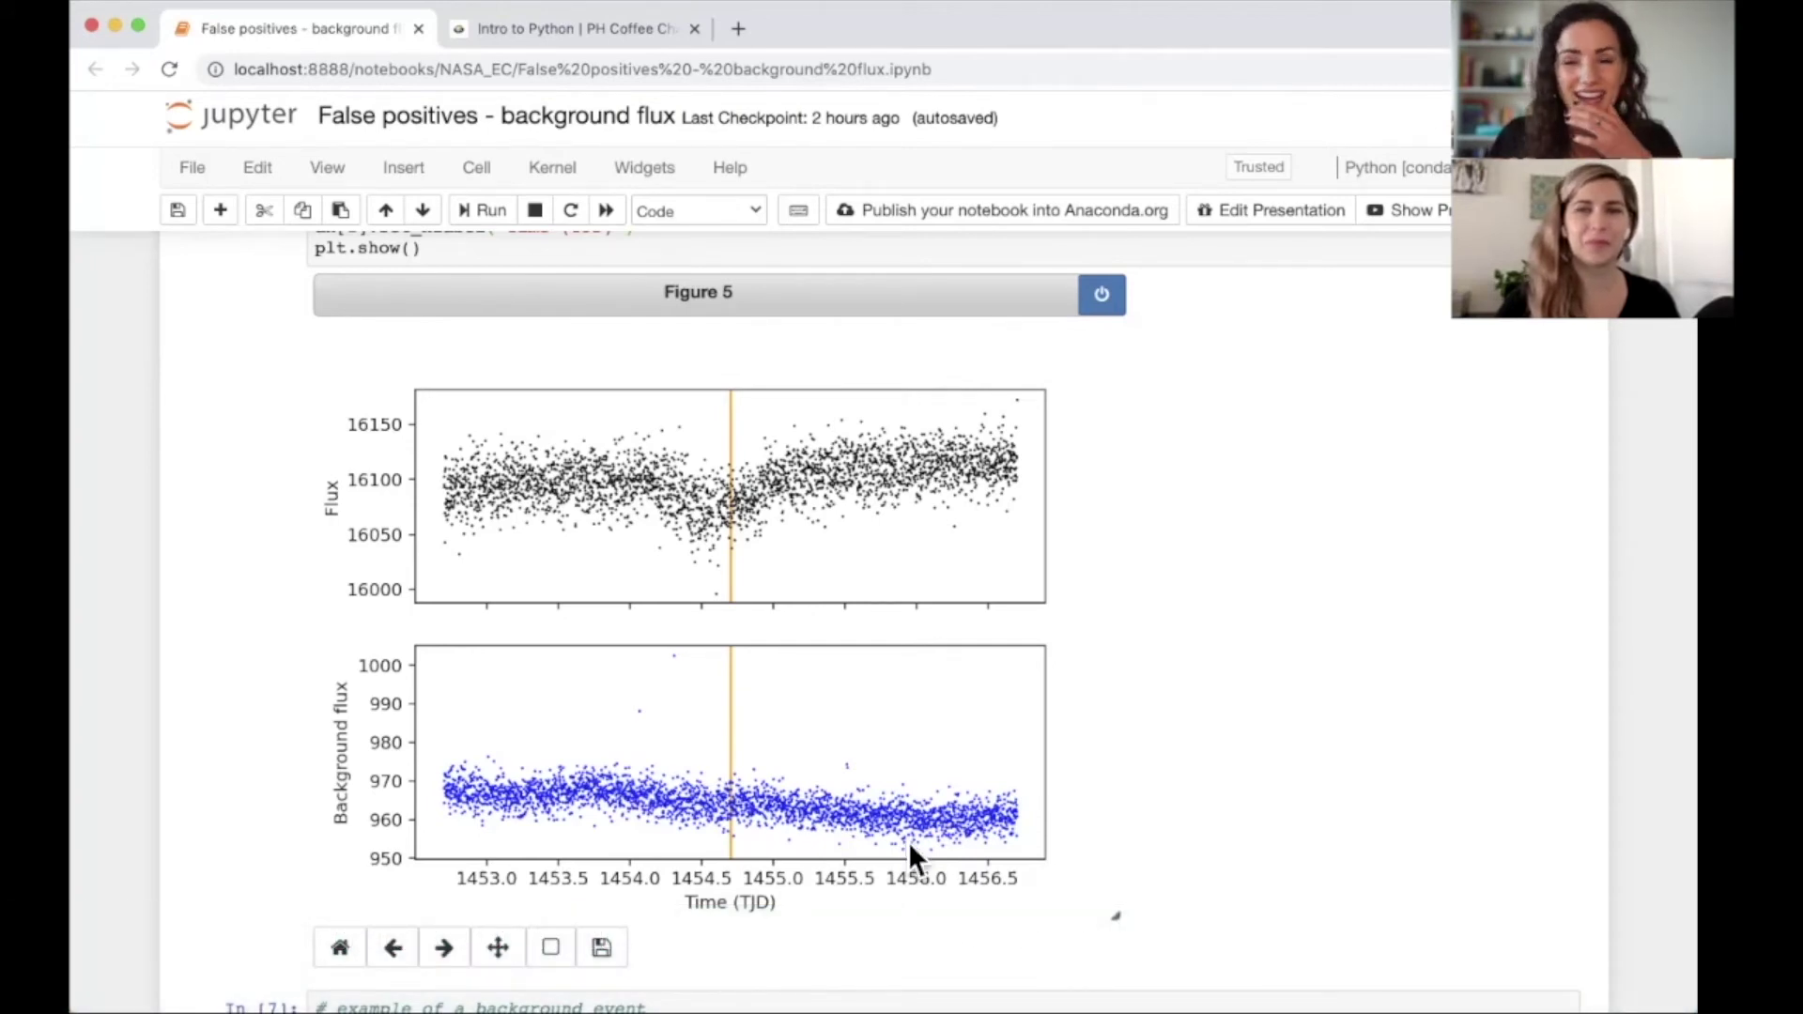
Zoom the TIC 408000326 light curve in on the dip near day 1462, covering roughly days 1459.6 to 1463.7.
{"action": "scroll", "coordinate": [255, 864], "scroll_direction": "down", "scroll_amount": 5}
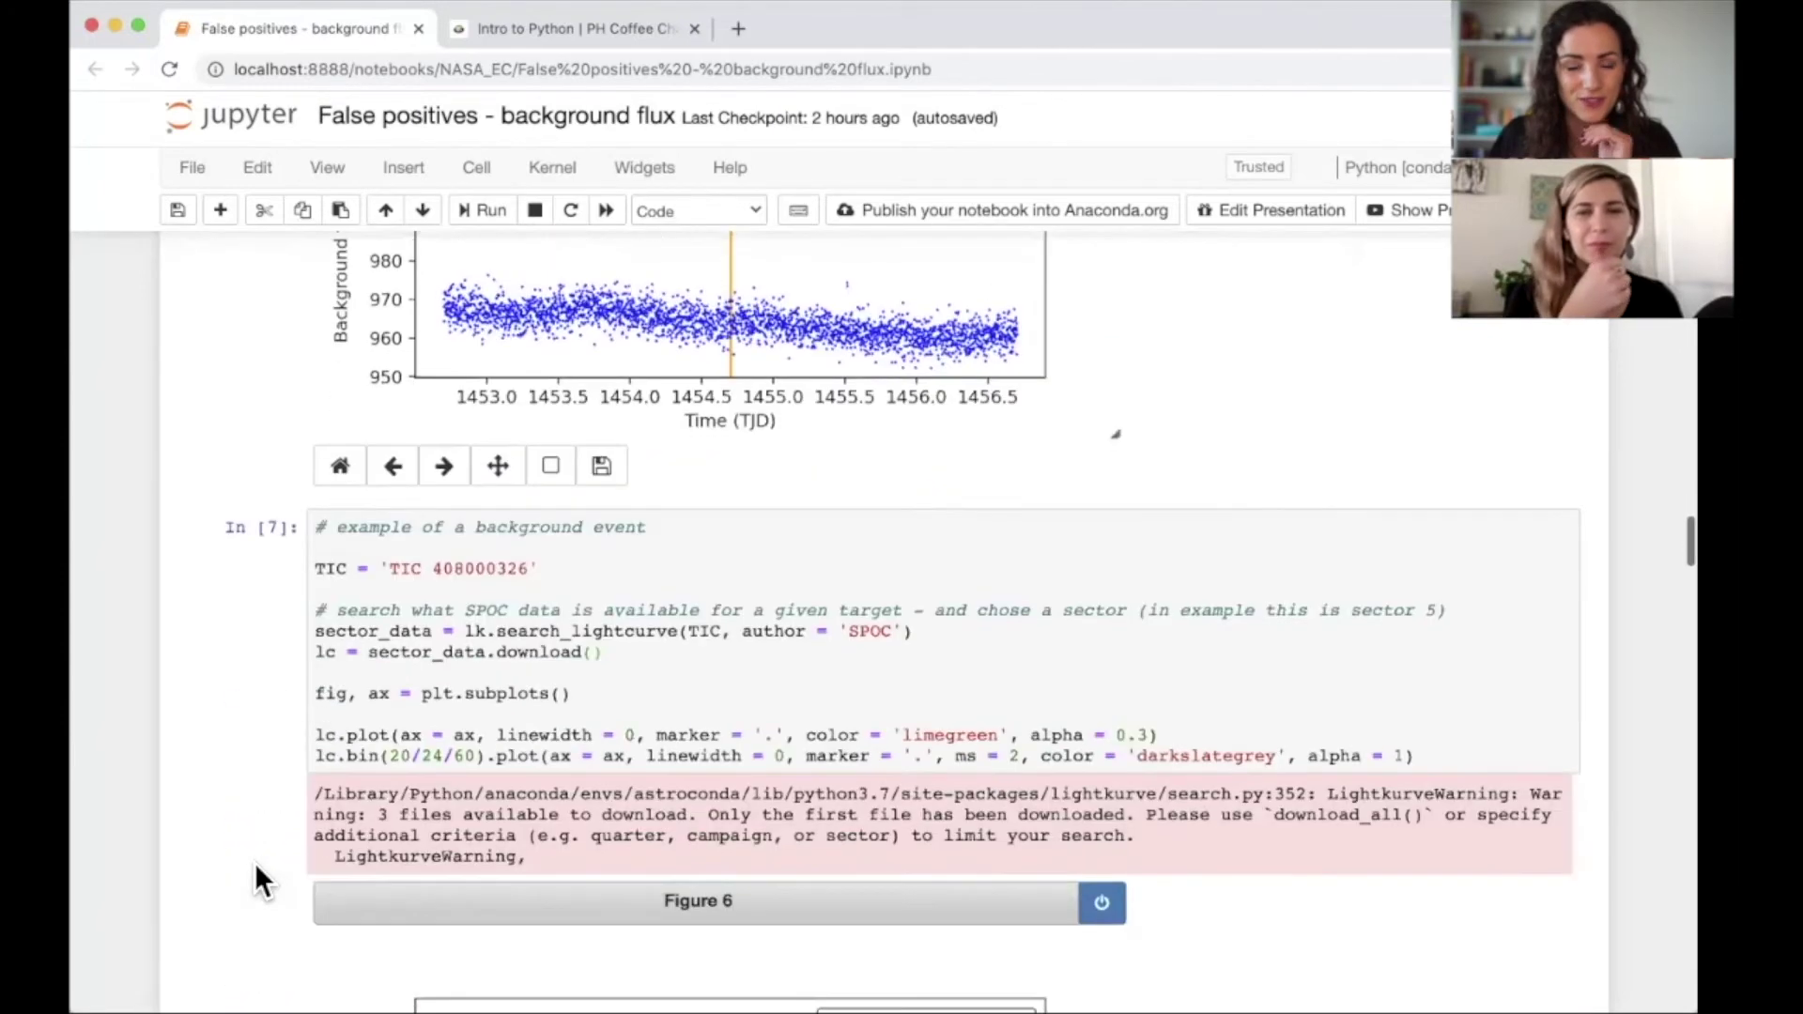
{"action": "scroll", "coordinate": [256, 862], "scroll_direction": "down", "scroll_amount": 3}
{"action": "scroll", "coordinate": [255, 862], "scroll_direction": "up", "scroll_amount": 1}
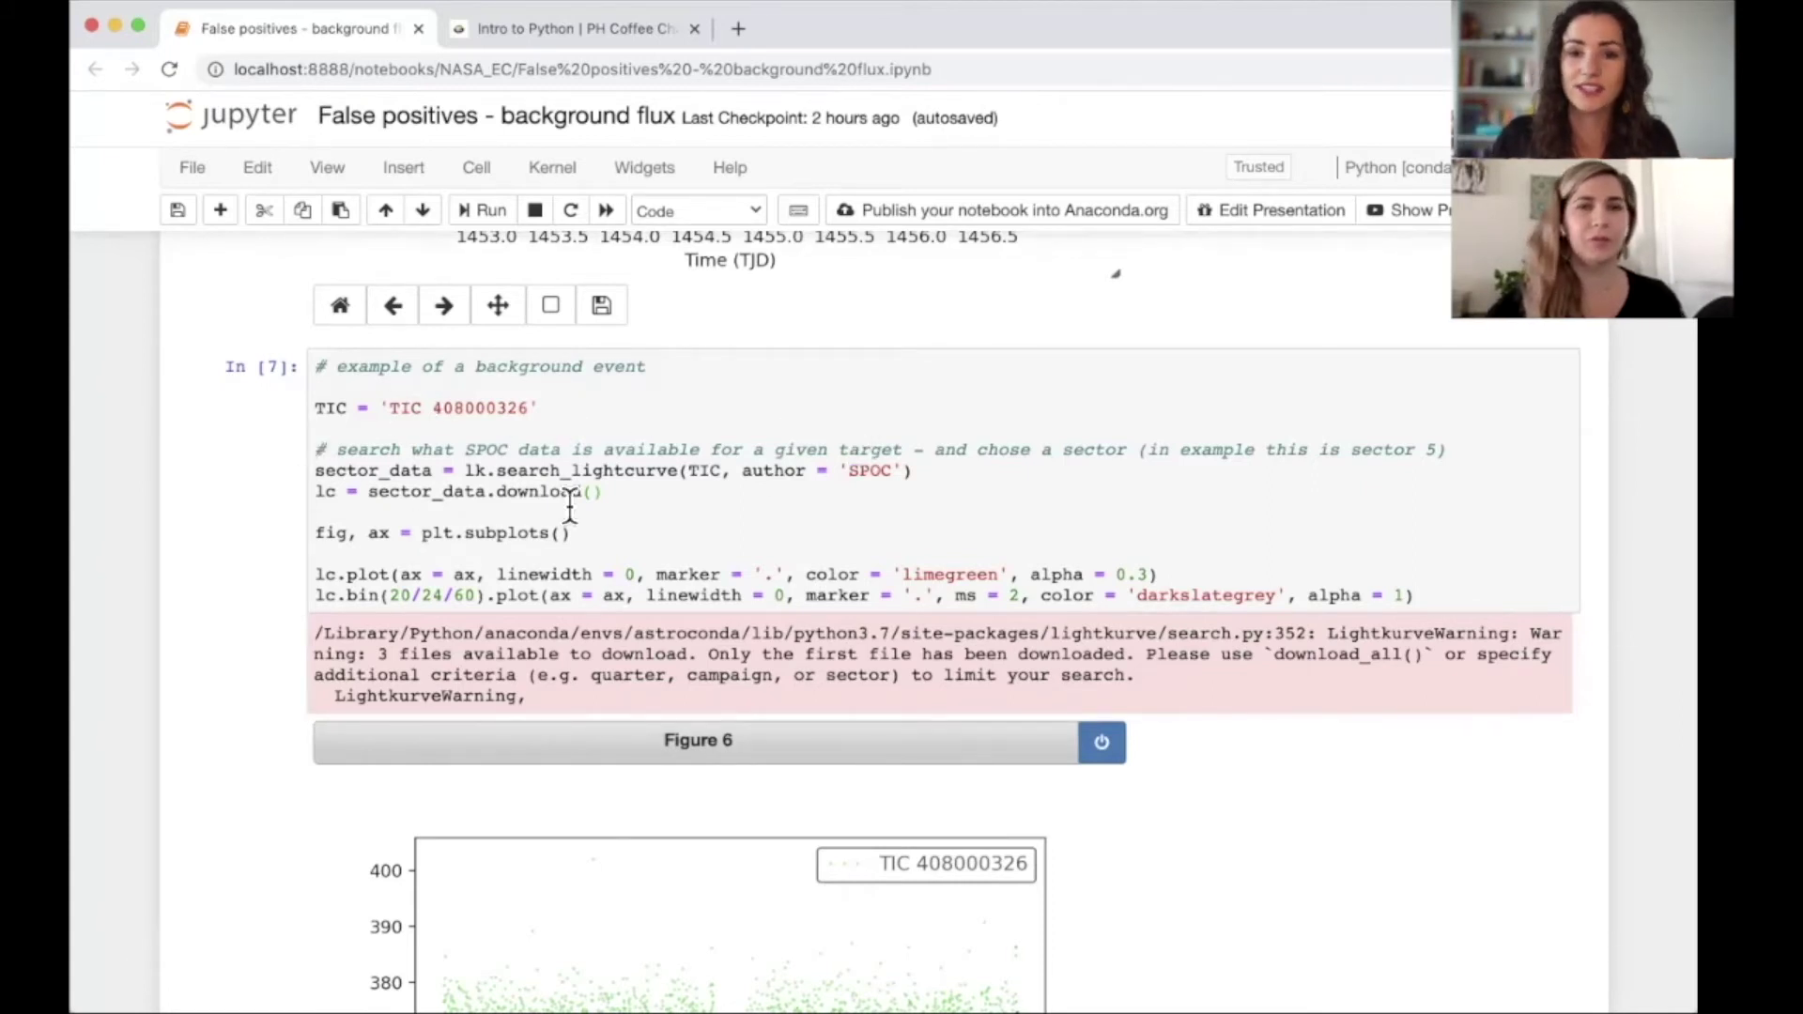
{"action": "scroll", "coordinate": [757, 536], "scroll_direction": "down", "scroll_amount": 5}
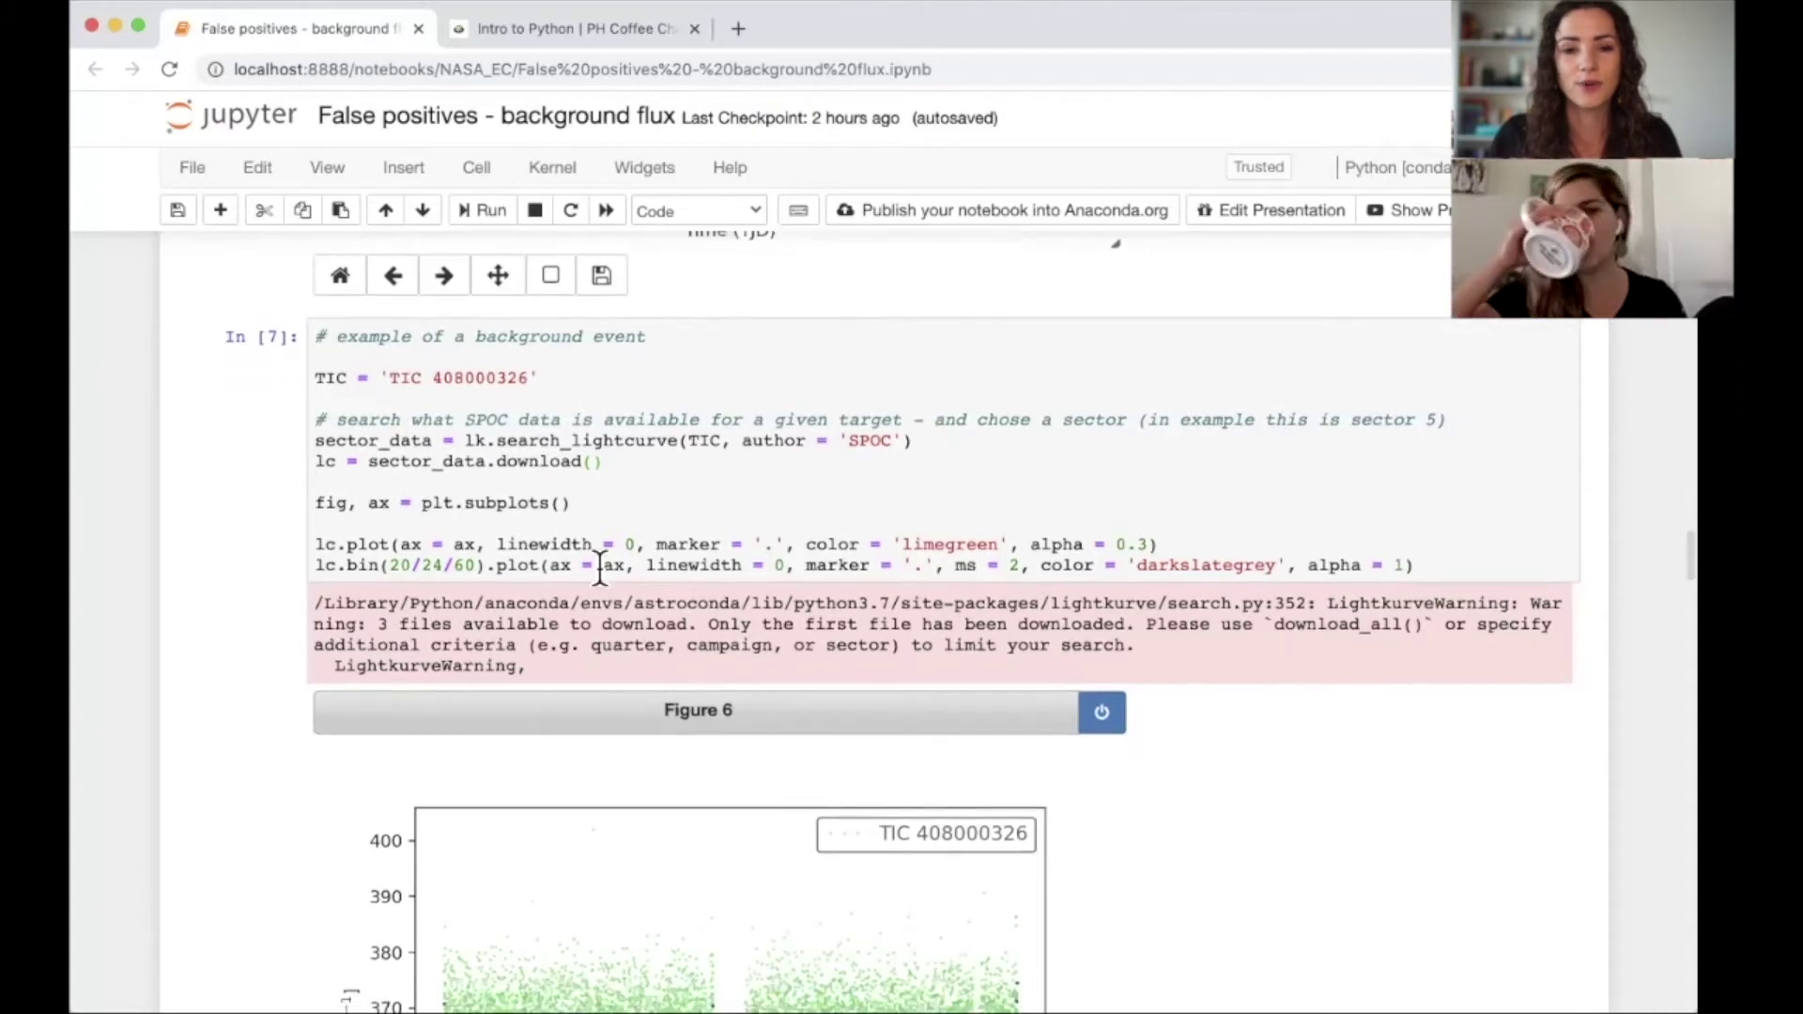
{"action": "scroll", "coordinate": [282, 860], "scroll_direction": "down", "scroll_amount": 3}
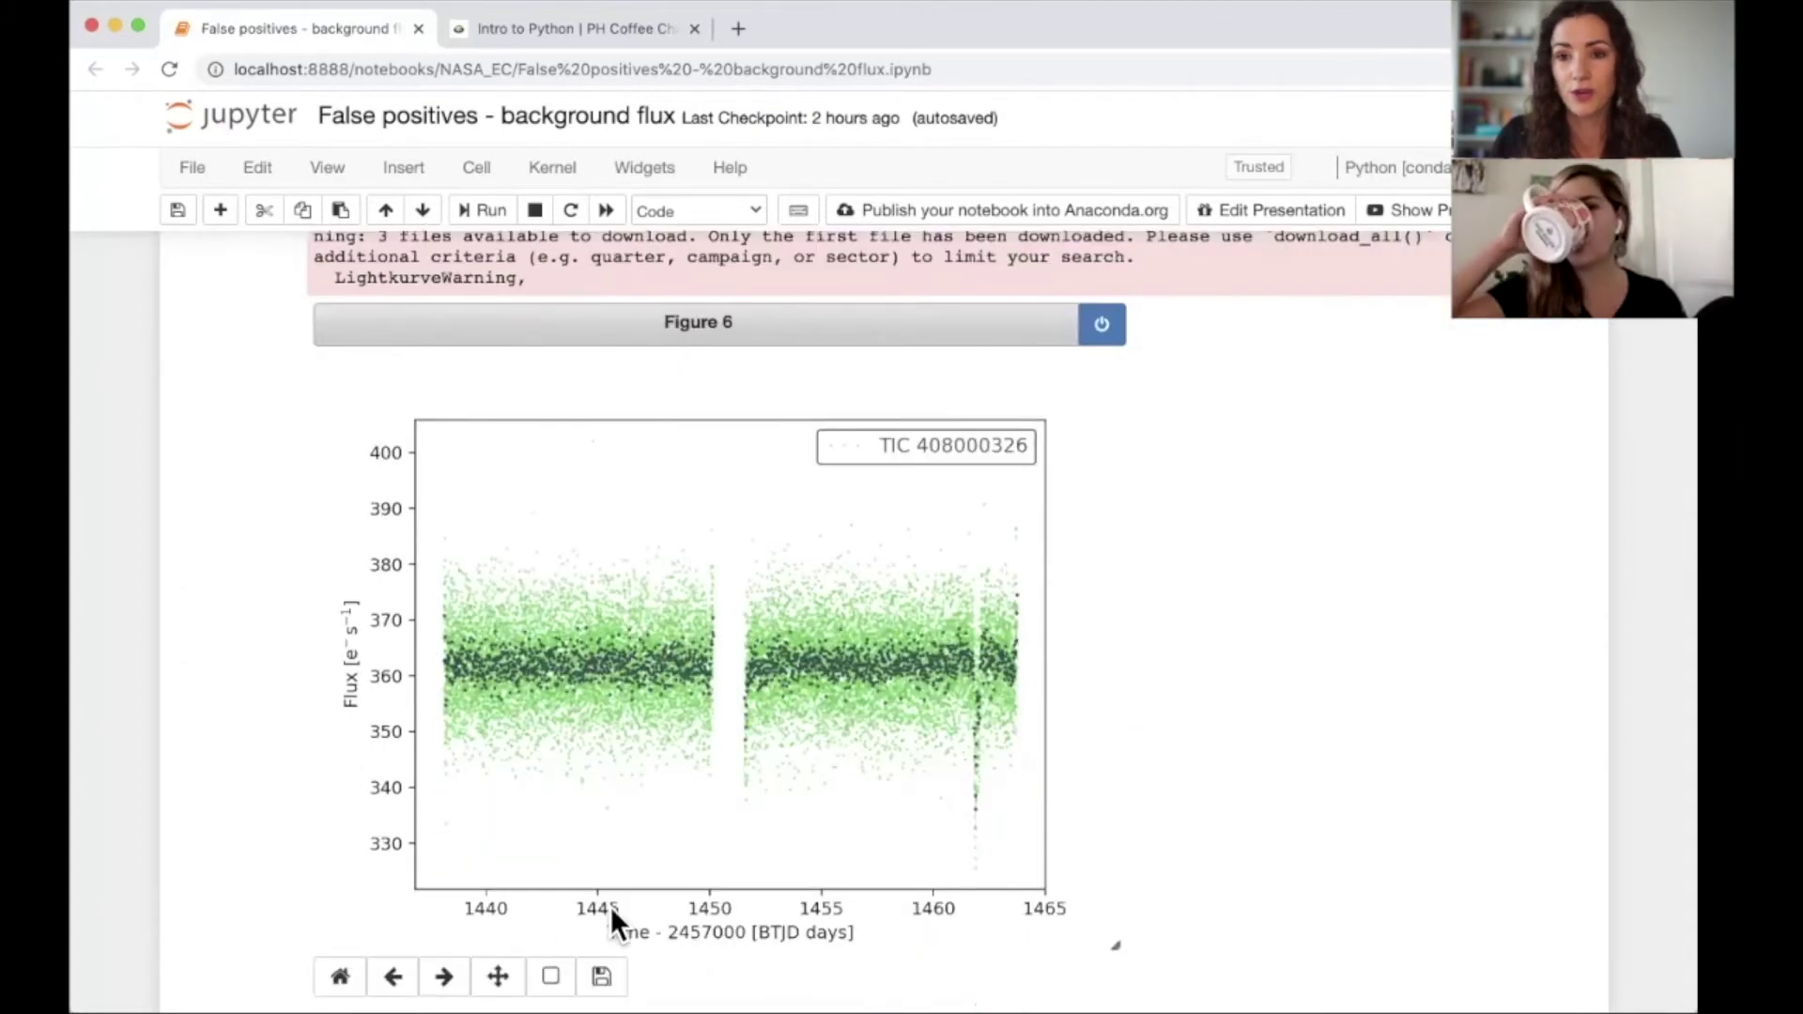
{"action": "scroll", "coordinate": [1133, 810], "scroll_direction": "down", "scroll_amount": 2}
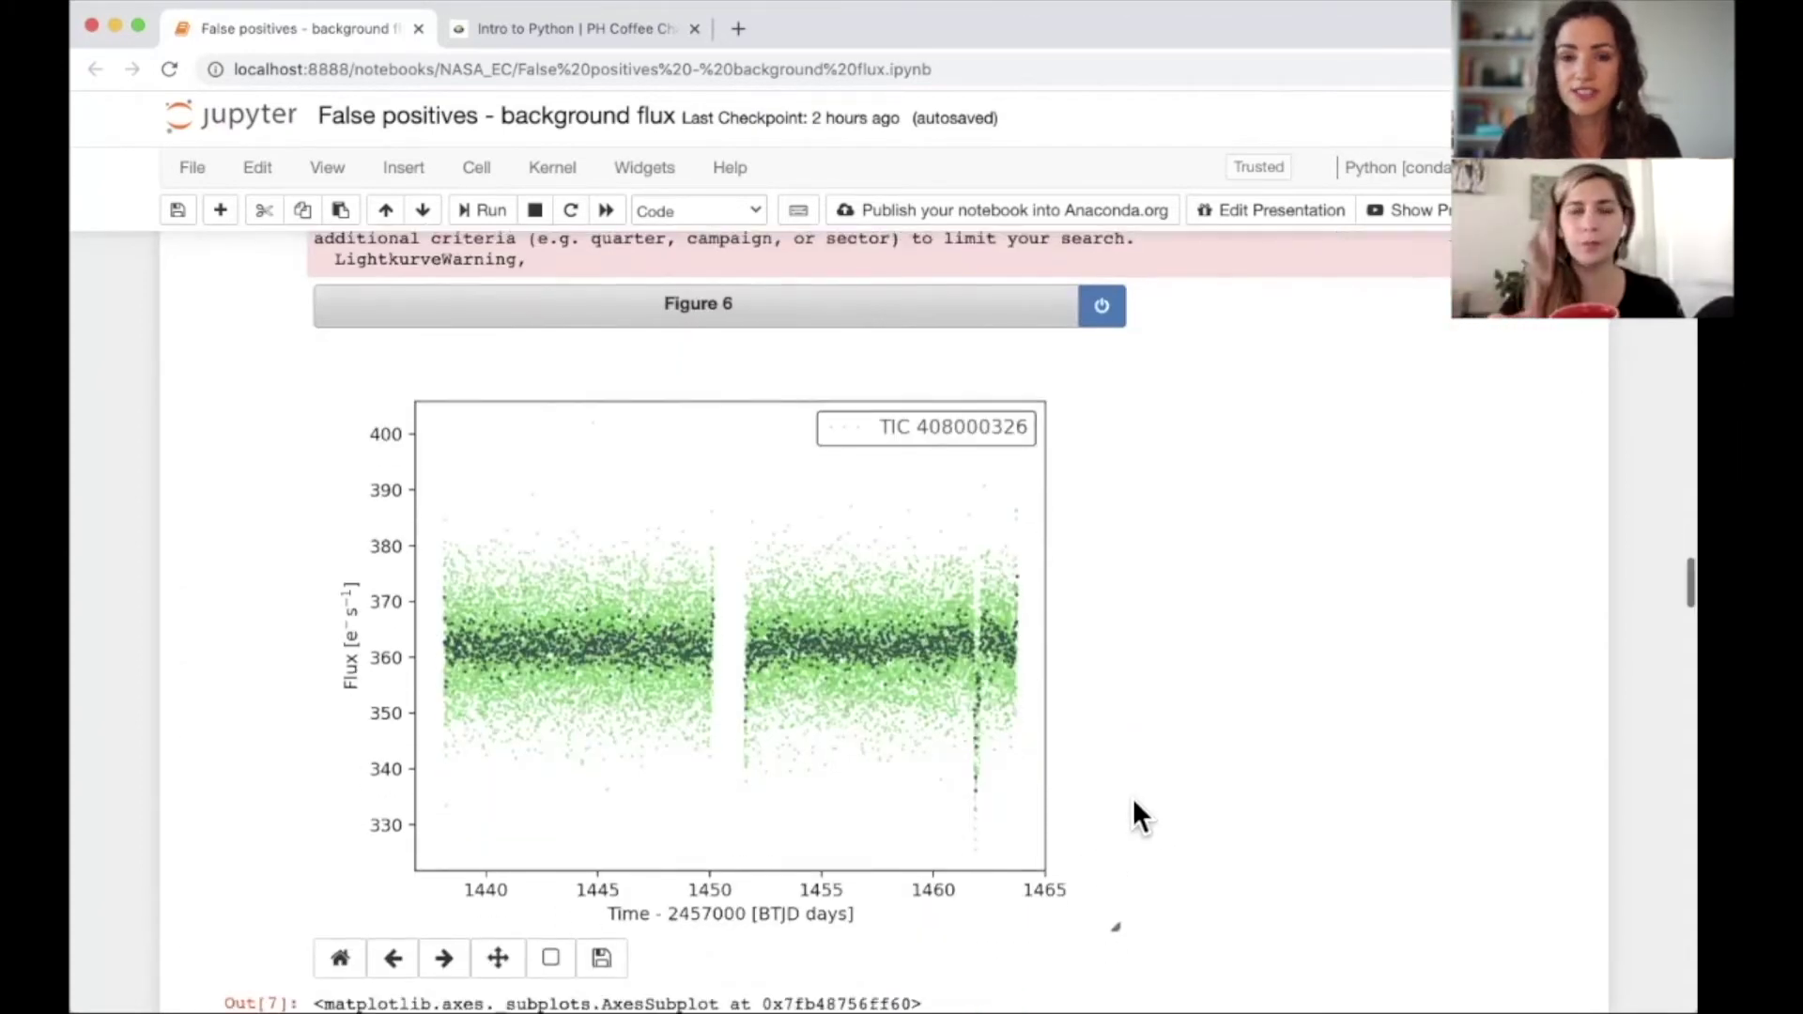
{"action": "left_click", "coordinate": [550, 897]}
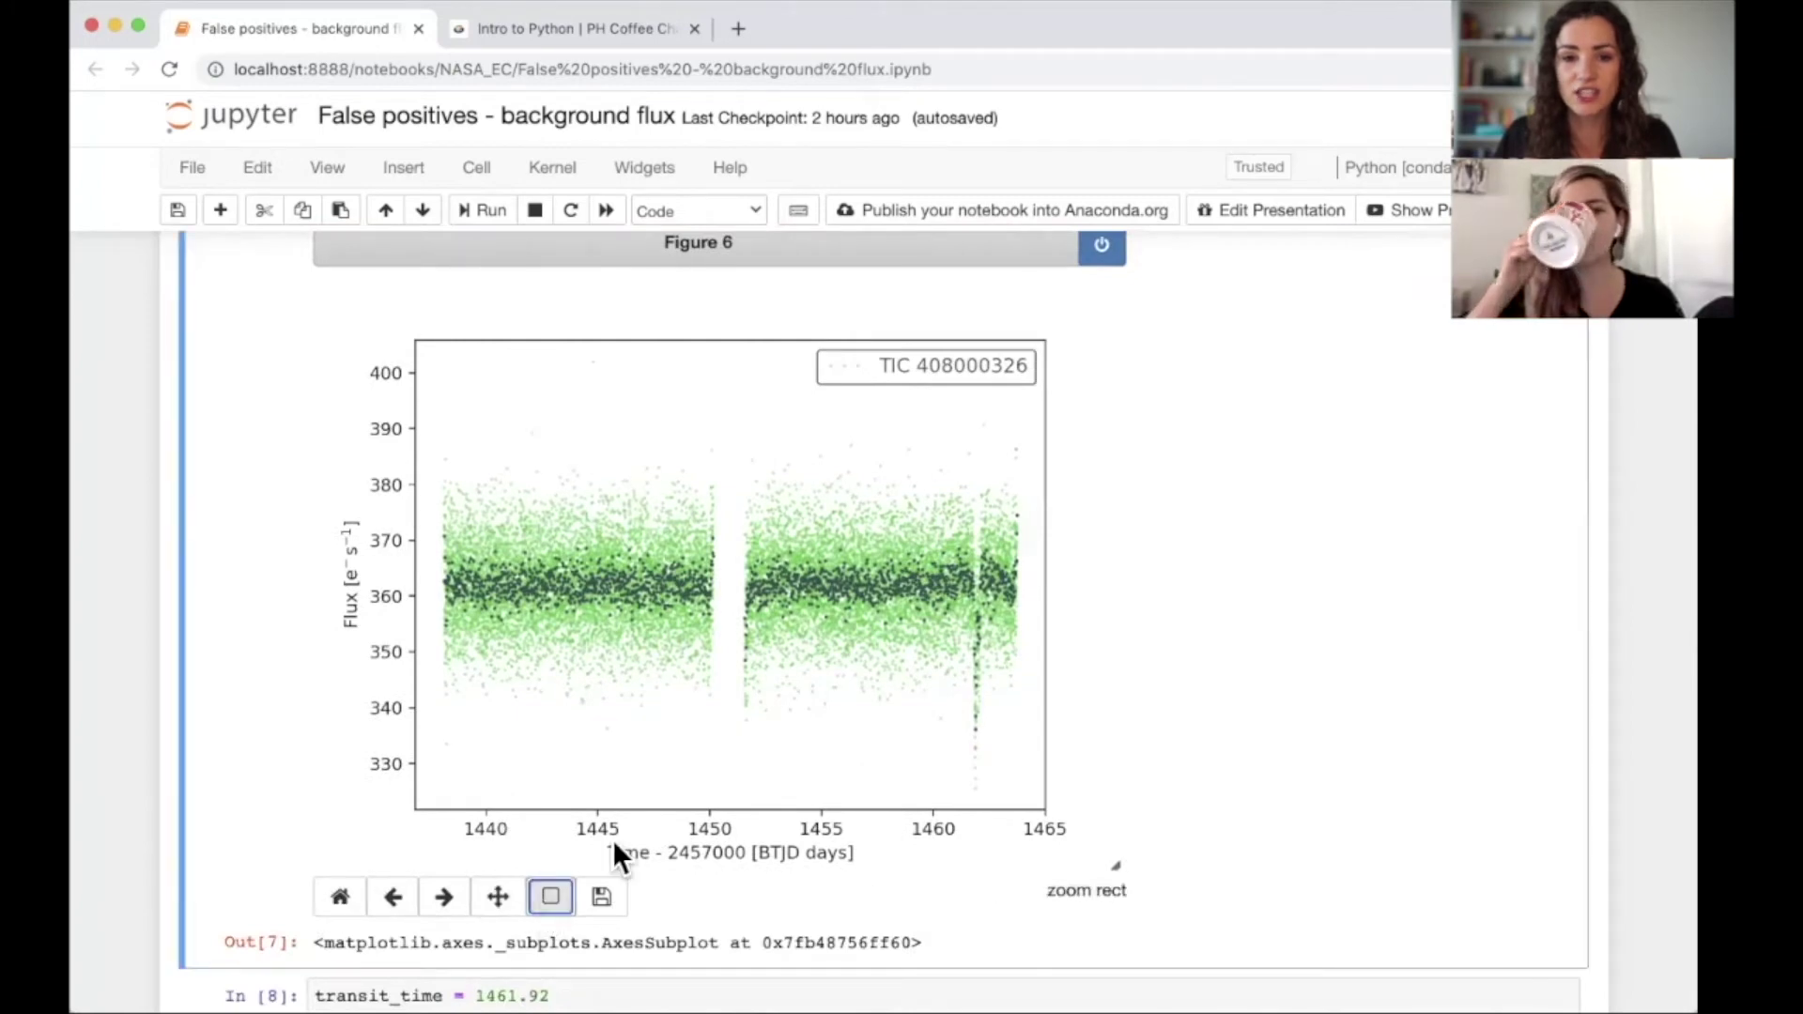
{"action": "left_click", "coordinate": [551, 897]}
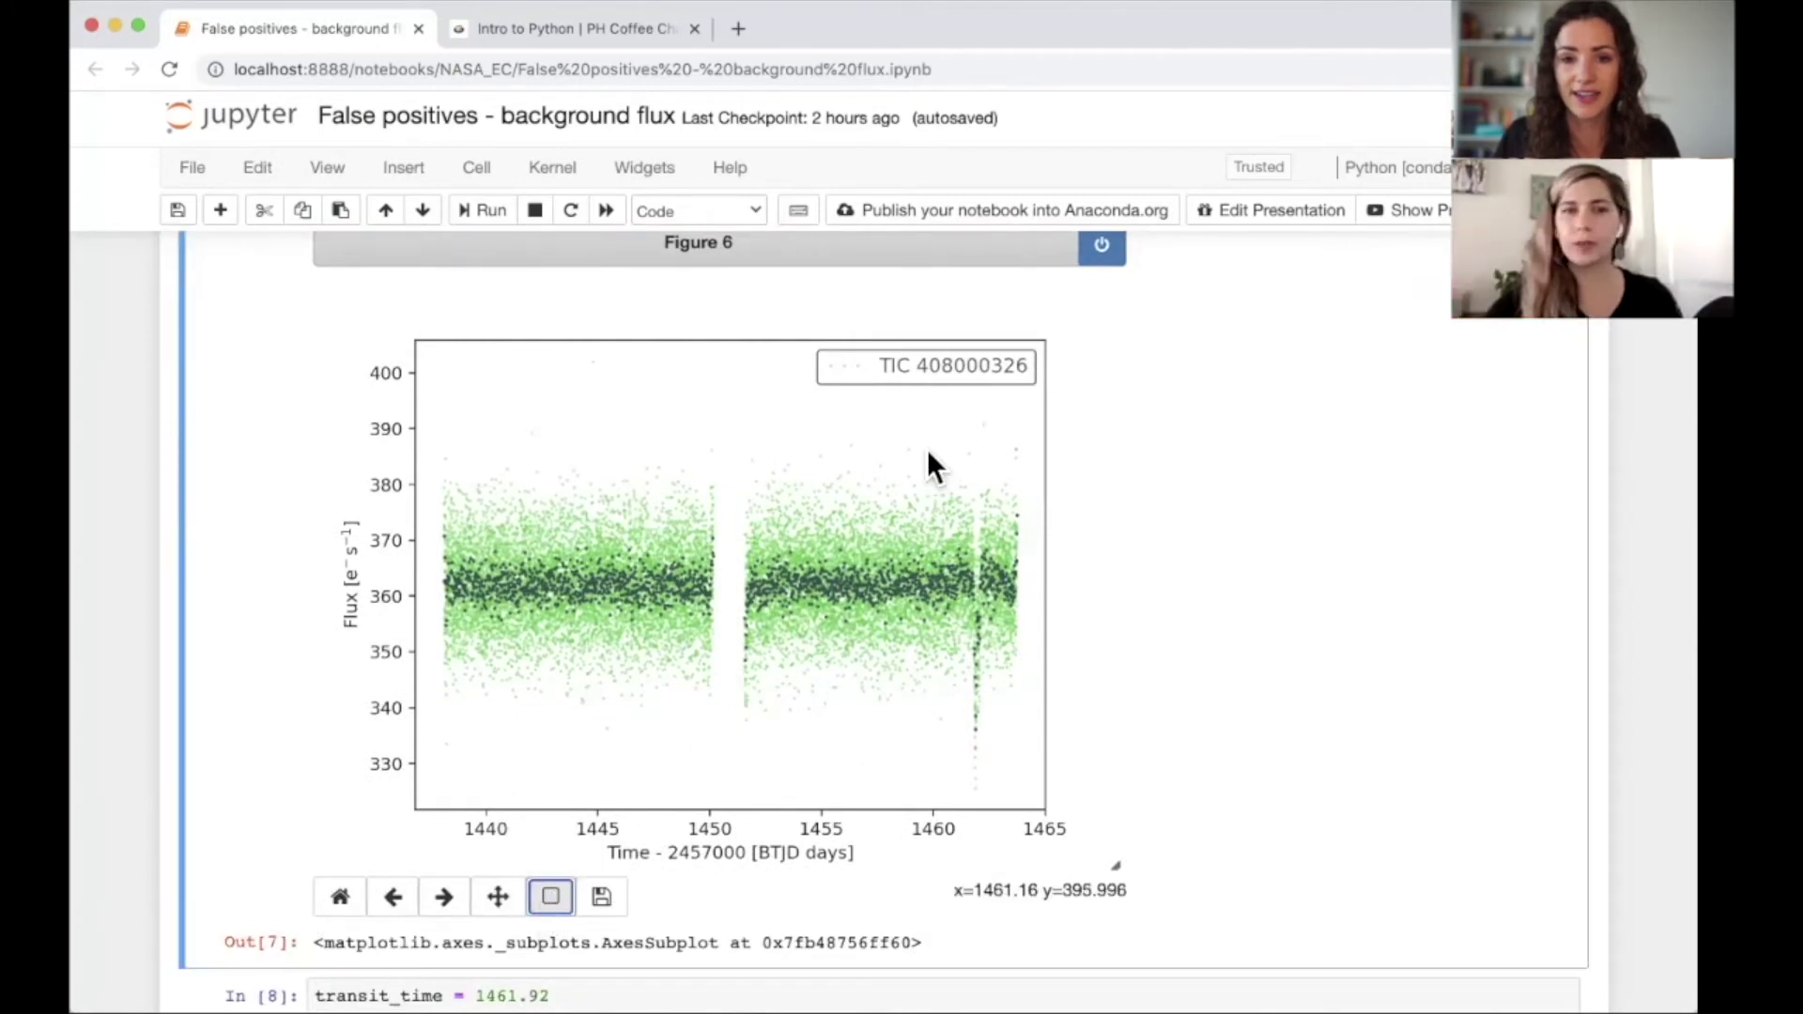
{"action": "left_click", "coordinate": [551, 897]}
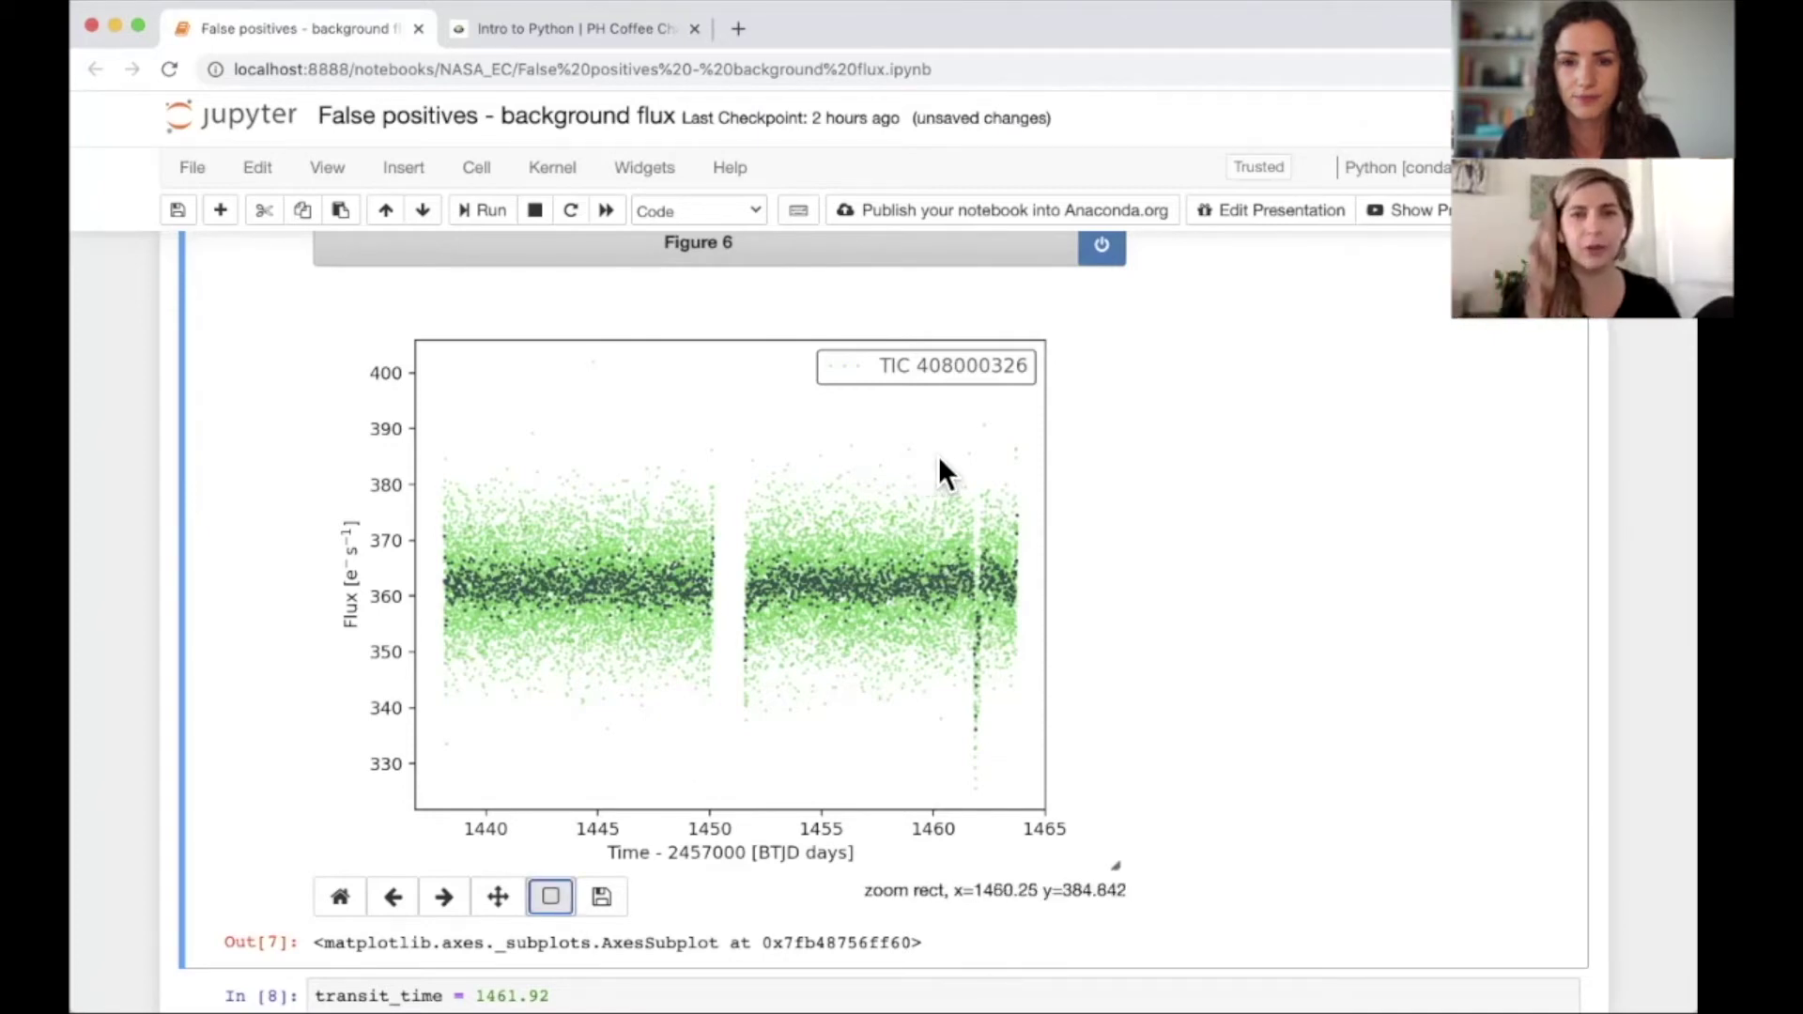
{"action": "left_click_drag", "start_coordinate": [924, 448], "coordinate": [1017, 786]}
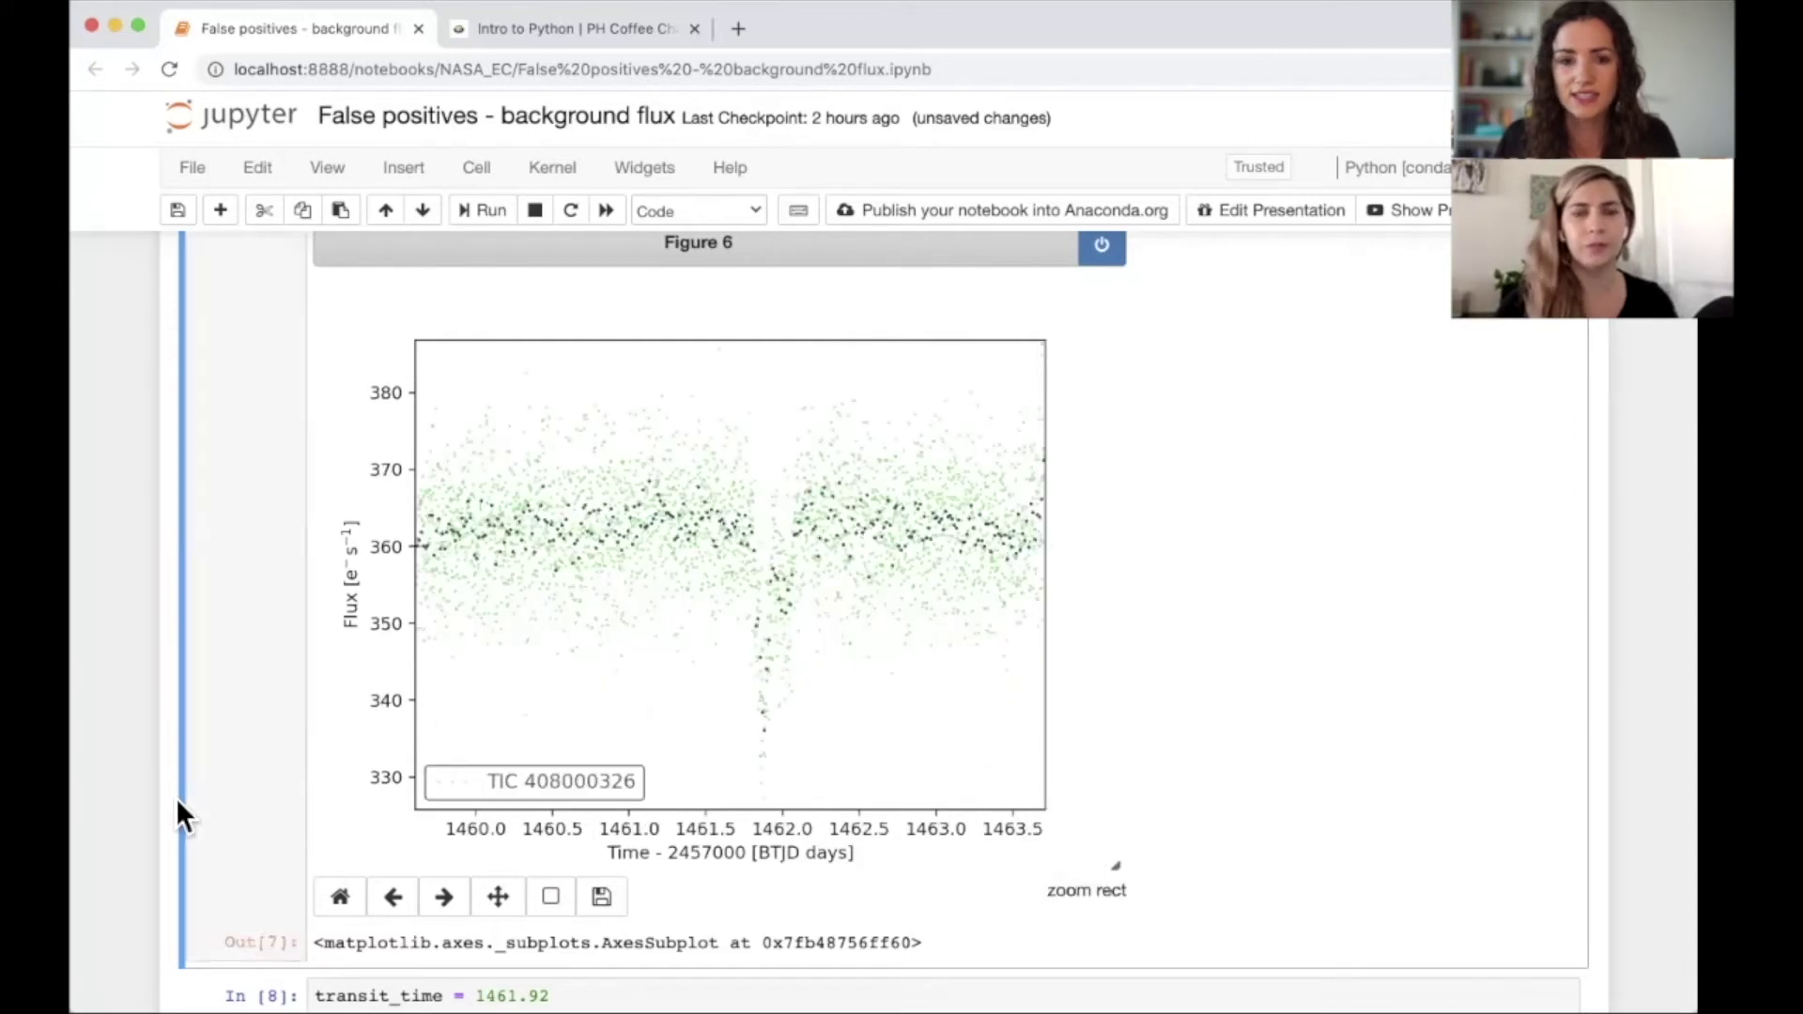
Examine the flux and background flux comparisons for TIC 408000326 and TIC 428743042, and the light curve of TIC 169483267.
{"action": "scroll", "coordinate": [217, 797], "scroll_direction": "down", "scroll_amount": 3}
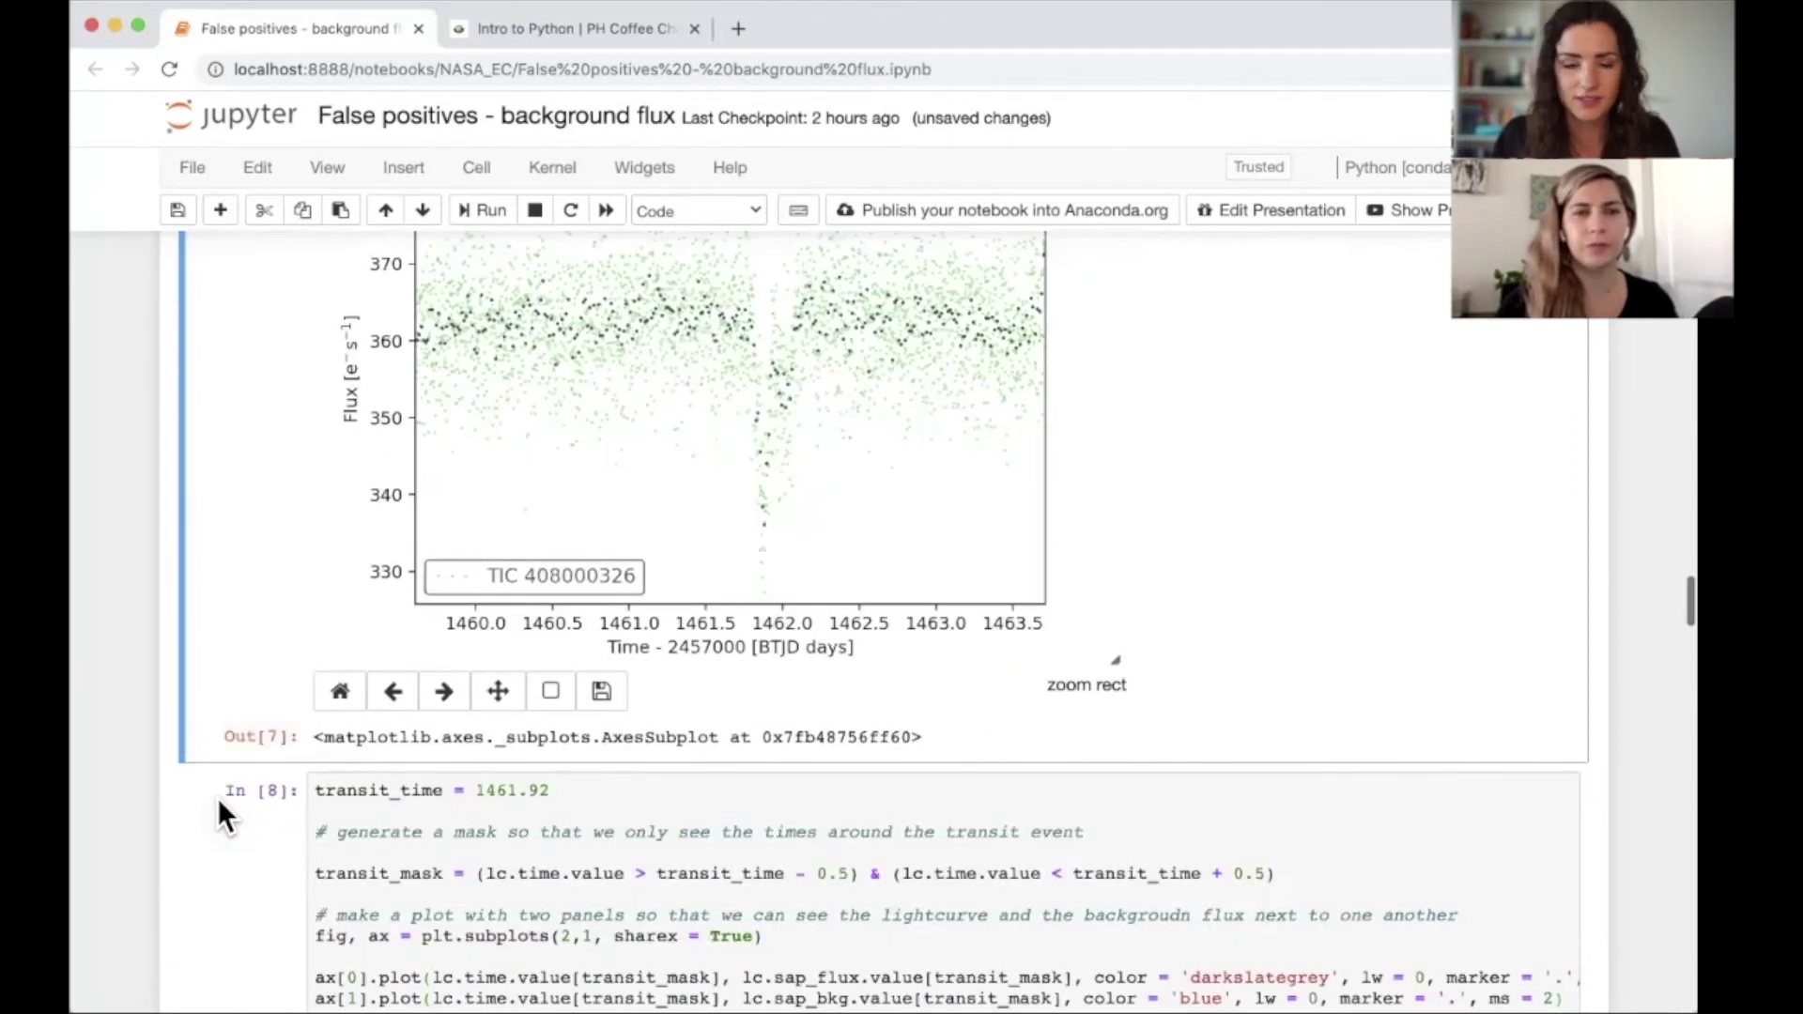
{"action": "scroll", "coordinate": [217, 797], "scroll_direction": "down", "scroll_amount": 1}
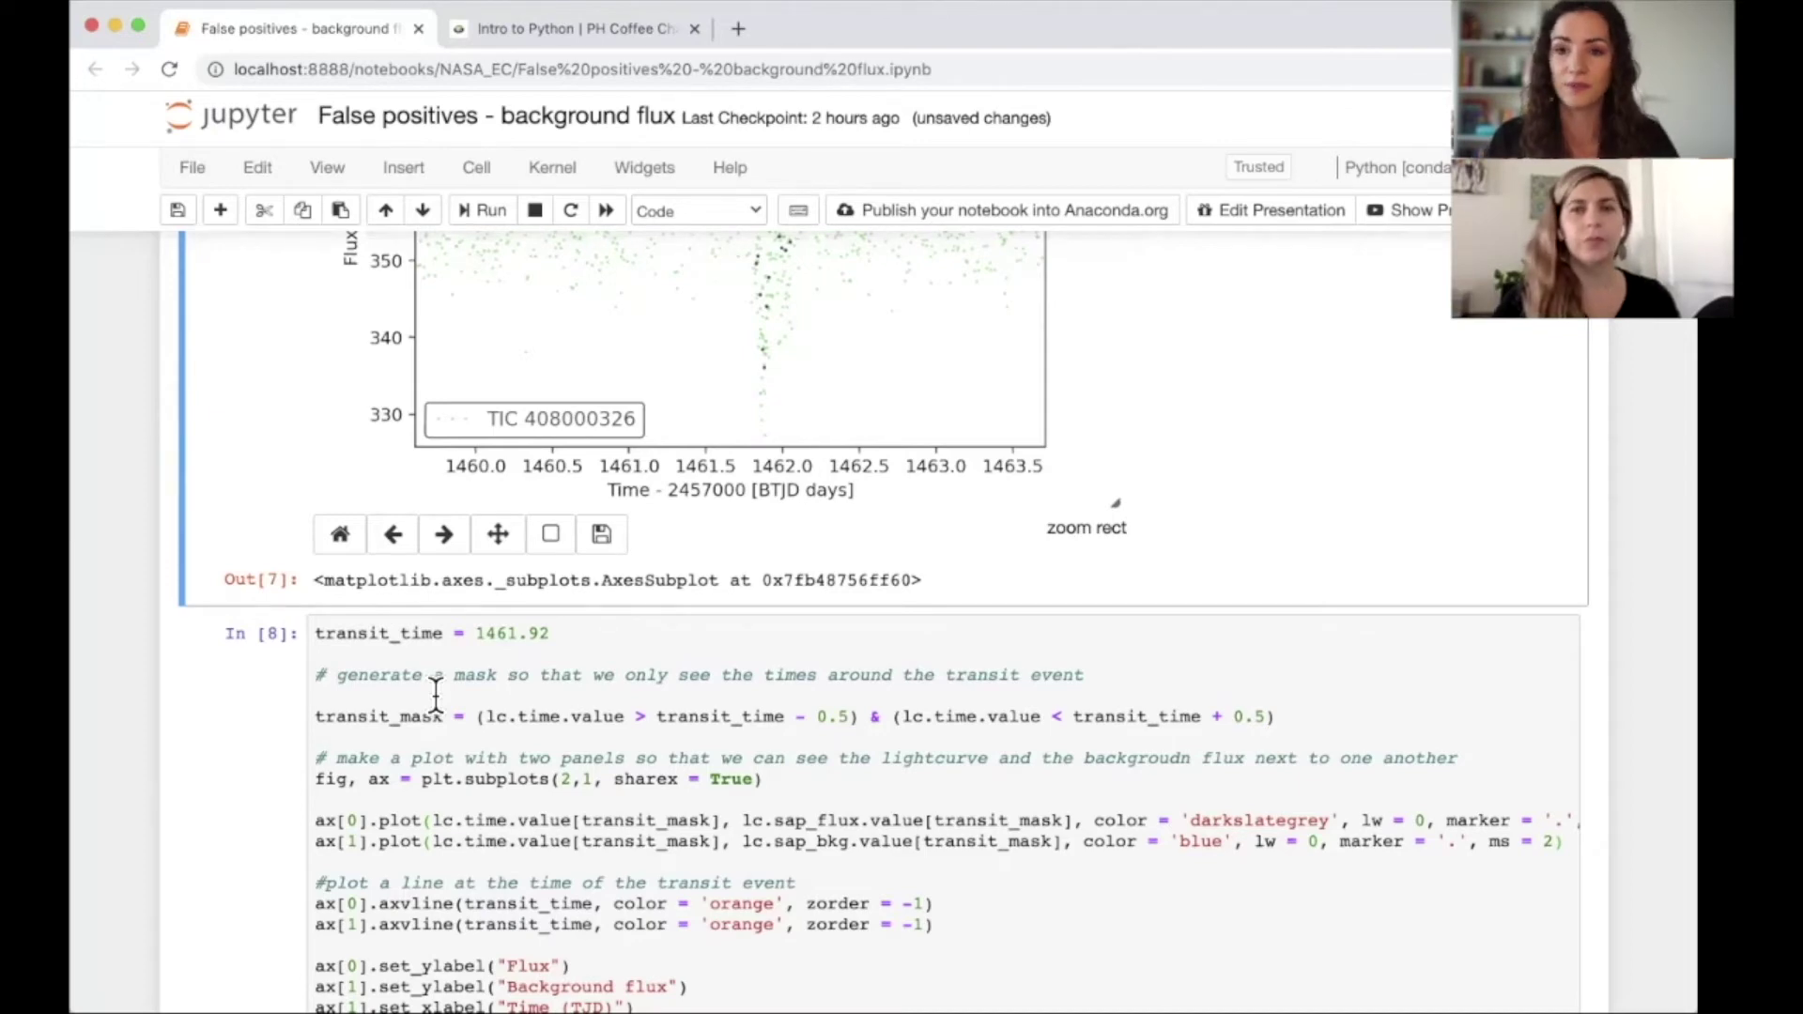
{"action": "scroll", "coordinate": [186, 924], "scroll_direction": "down", "scroll_amount": 8}
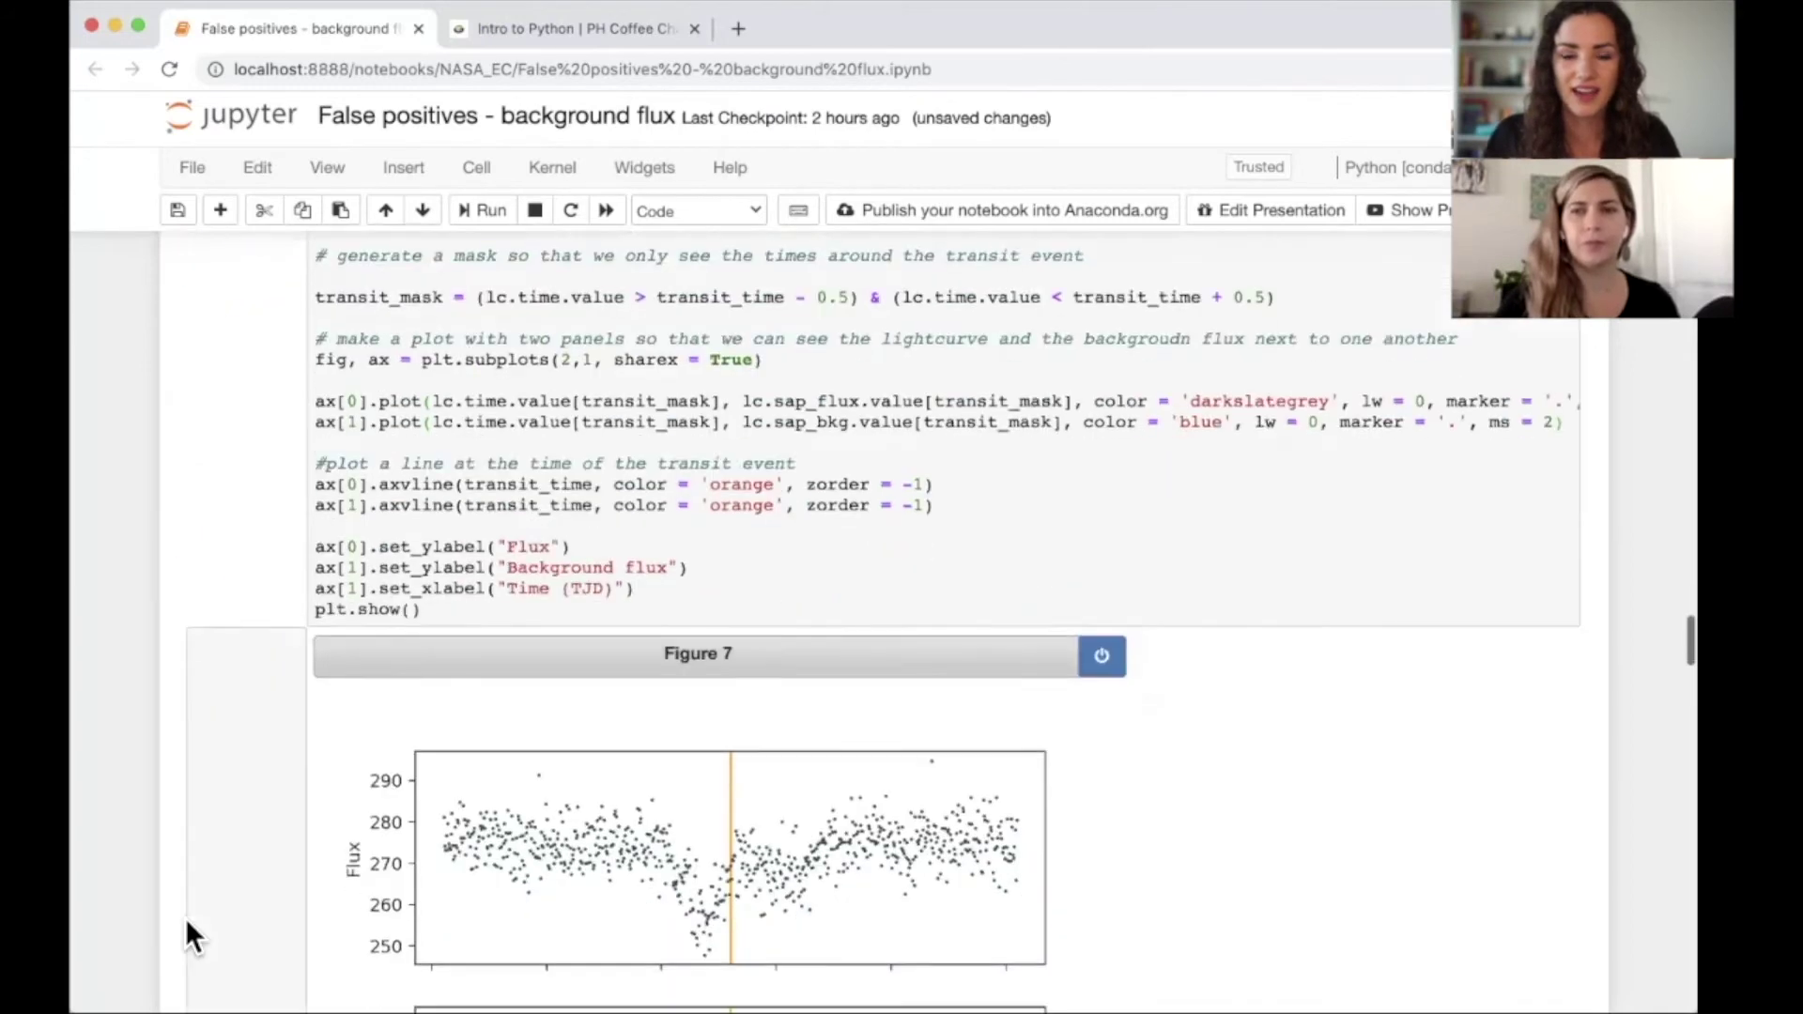
{"action": "scroll", "coordinate": [184, 916], "scroll_direction": "down", "scroll_amount": 1}
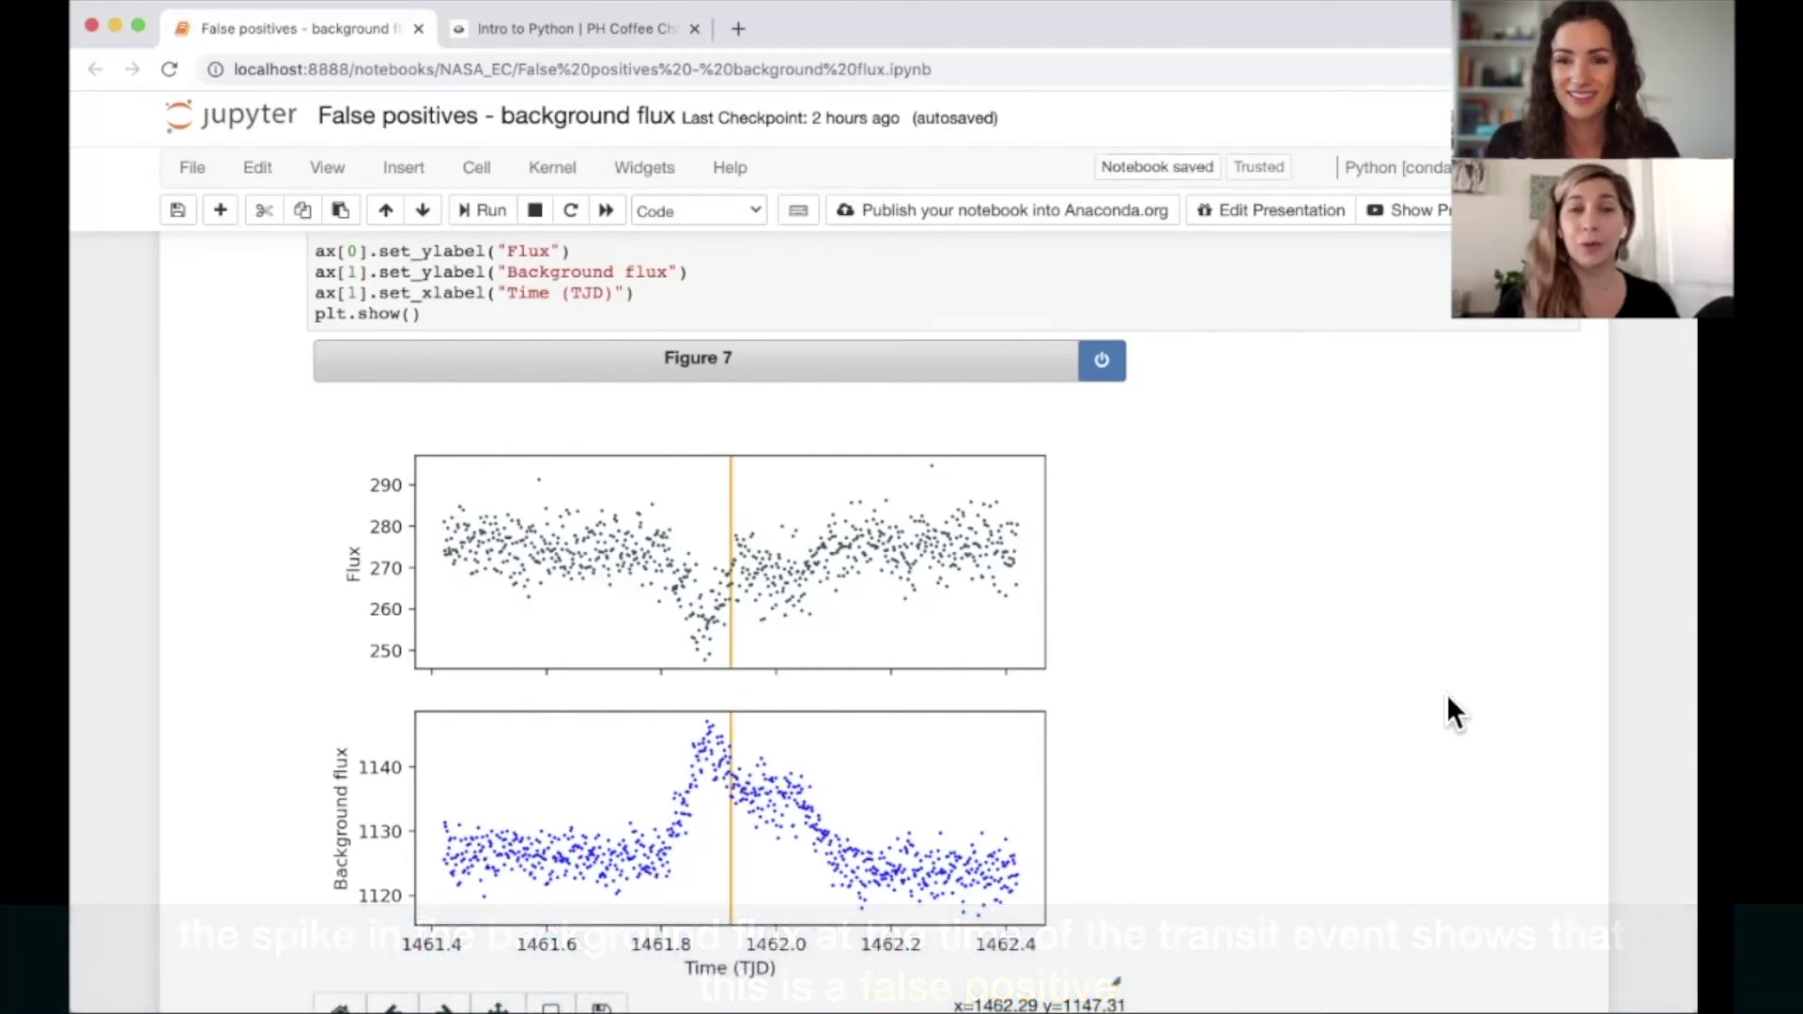
{"action": "scroll", "coordinate": [1447, 696], "scroll_direction": "down", "scroll_amount": 2}
{"action": "scroll", "coordinate": [1447, 697], "scroll_direction": "down", "scroll_amount": 1}
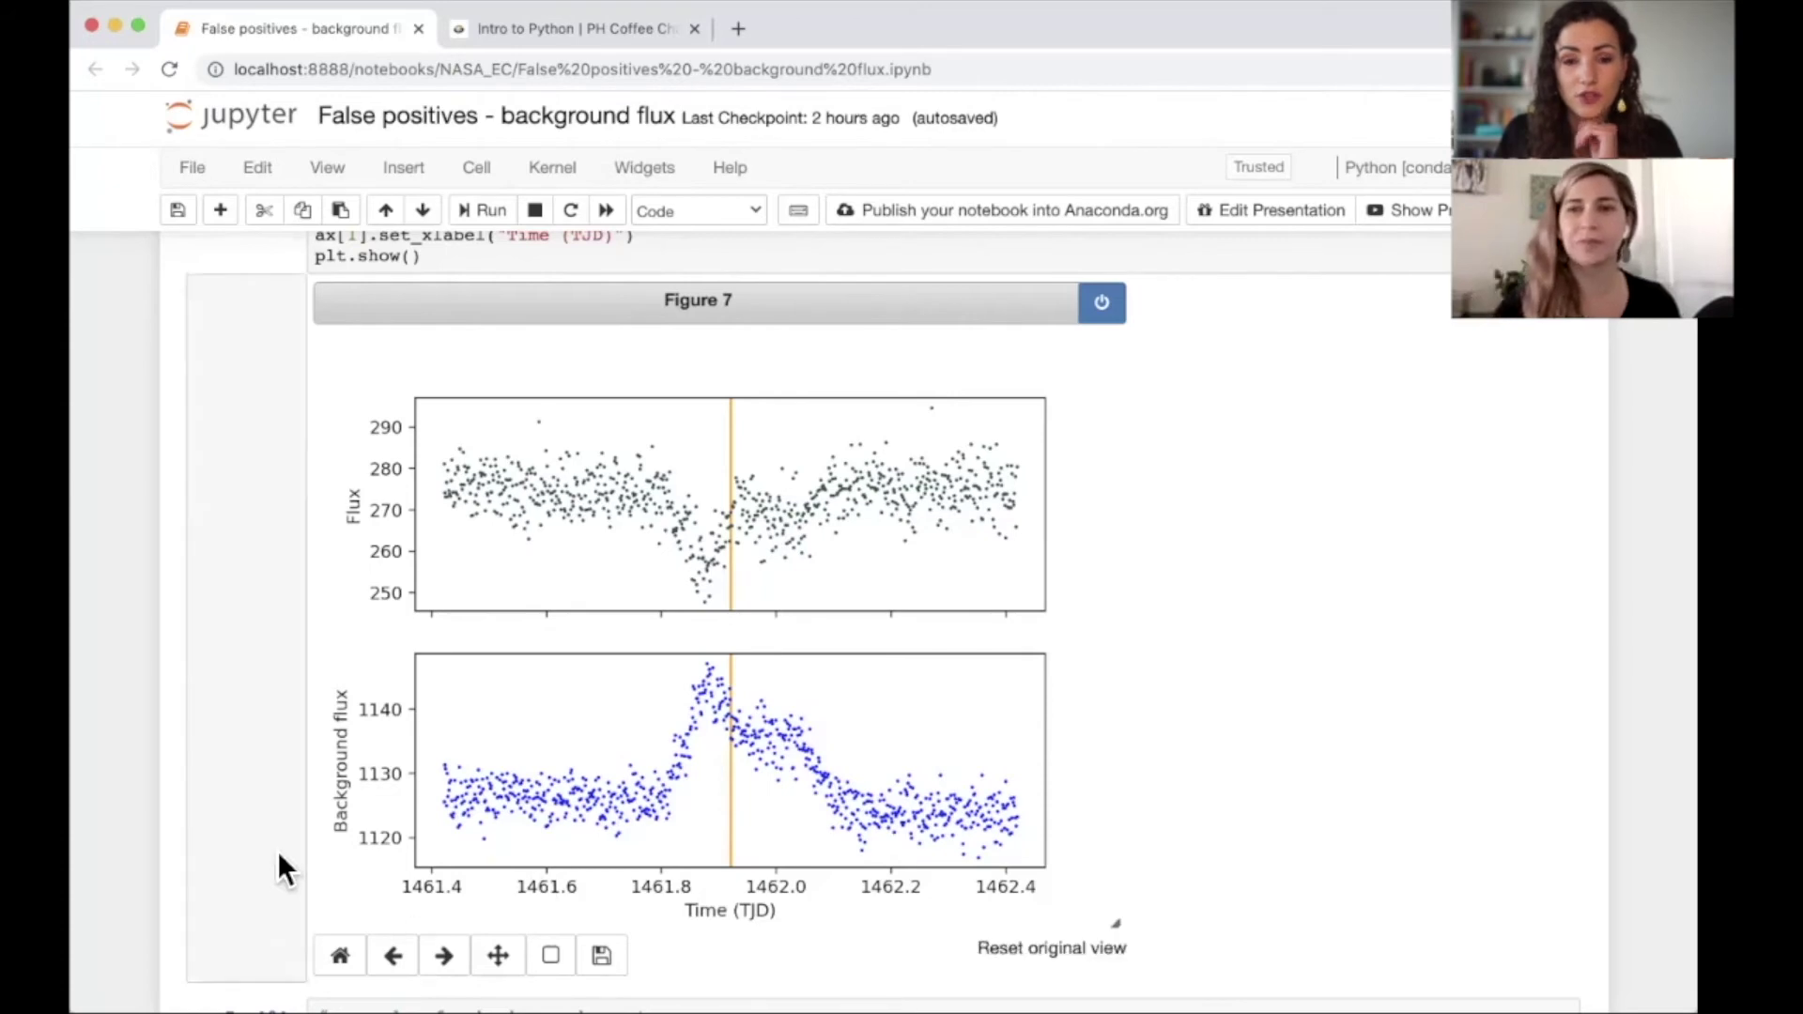
{"action": "scroll", "coordinate": [278, 850], "scroll_direction": "down", "scroll_amount": 5}
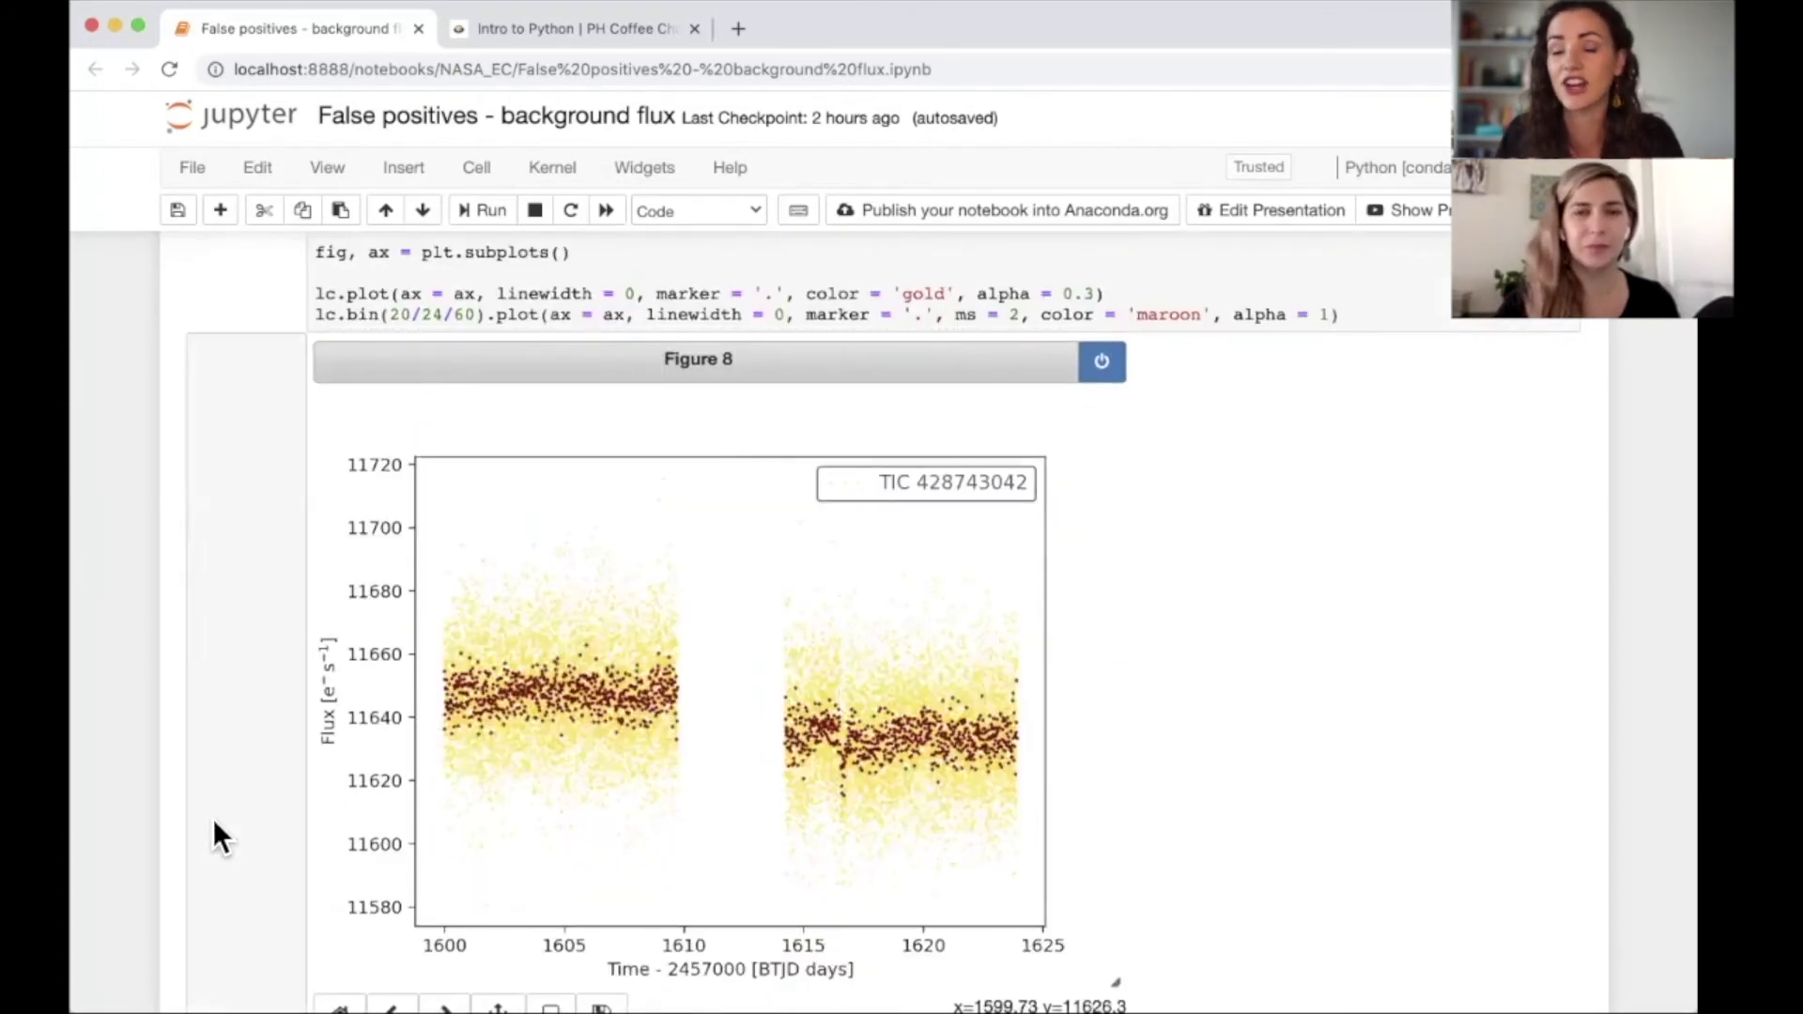
{"action": "scroll", "coordinate": [212, 819], "scroll_direction": "down", "scroll_amount": 10}
{"action": "scroll", "coordinate": [212, 818], "scroll_direction": "down", "scroll_amount": 5}
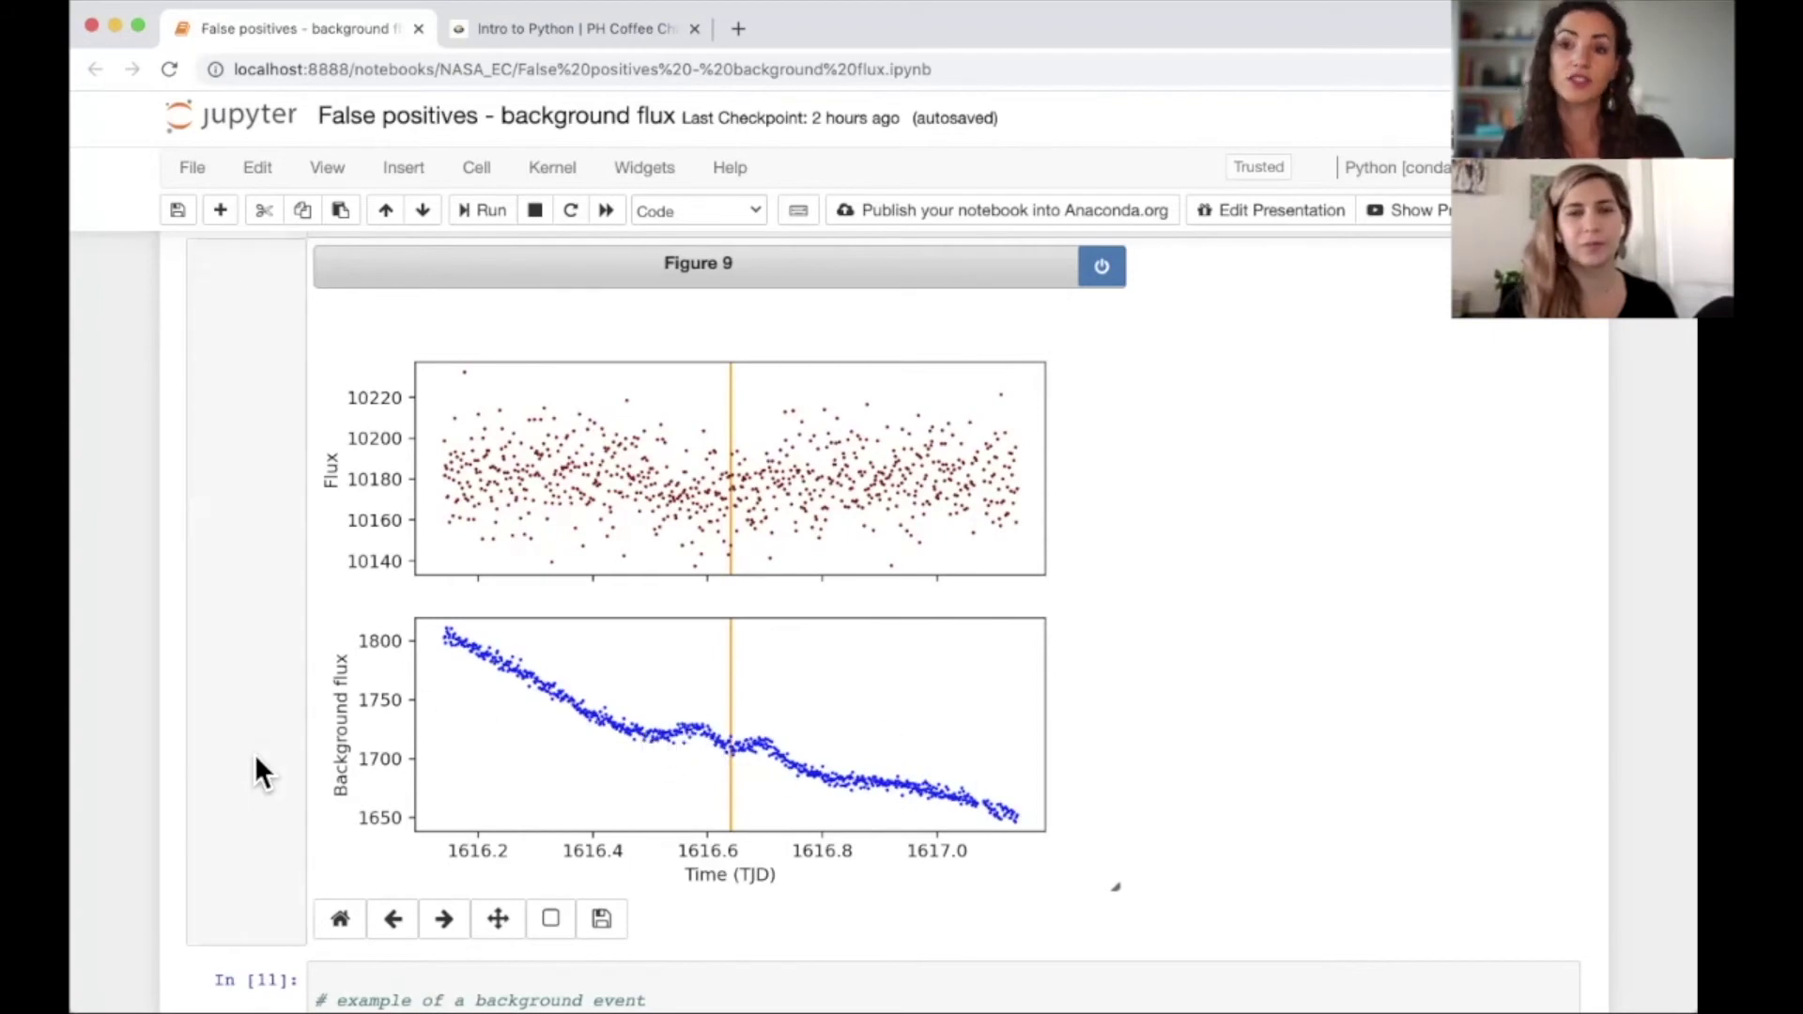
{"action": "scroll", "coordinate": [255, 753], "scroll_direction": "down", "scroll_amount": 10}
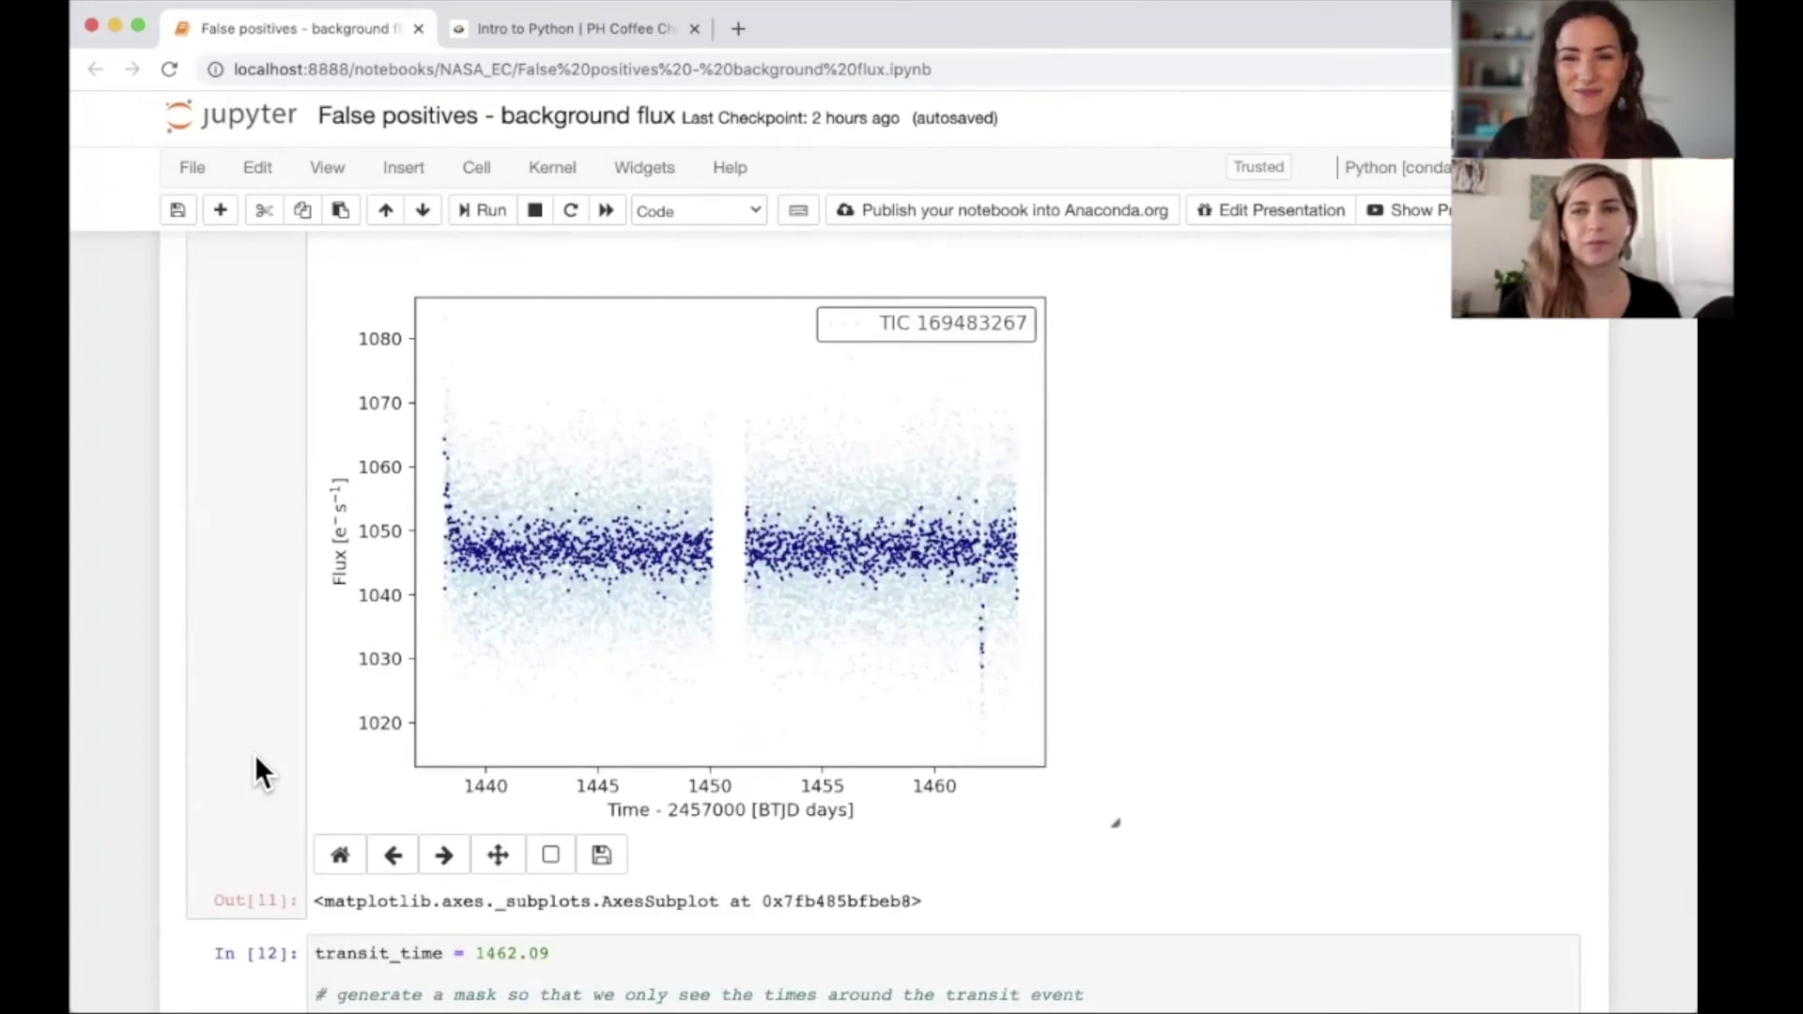
Examine the flux and background flux comparison for TIC 169483267 around transit time 1462.09 and the commented code that plots it.
{"action": "scroll", "coordinate": [255, 756], "scroll_direction": "down", "scroll_amount": 1}
{"action": "scroll", "coordinate": [256, 759], "scroll_direction": "down", "scroll_amount": 10}
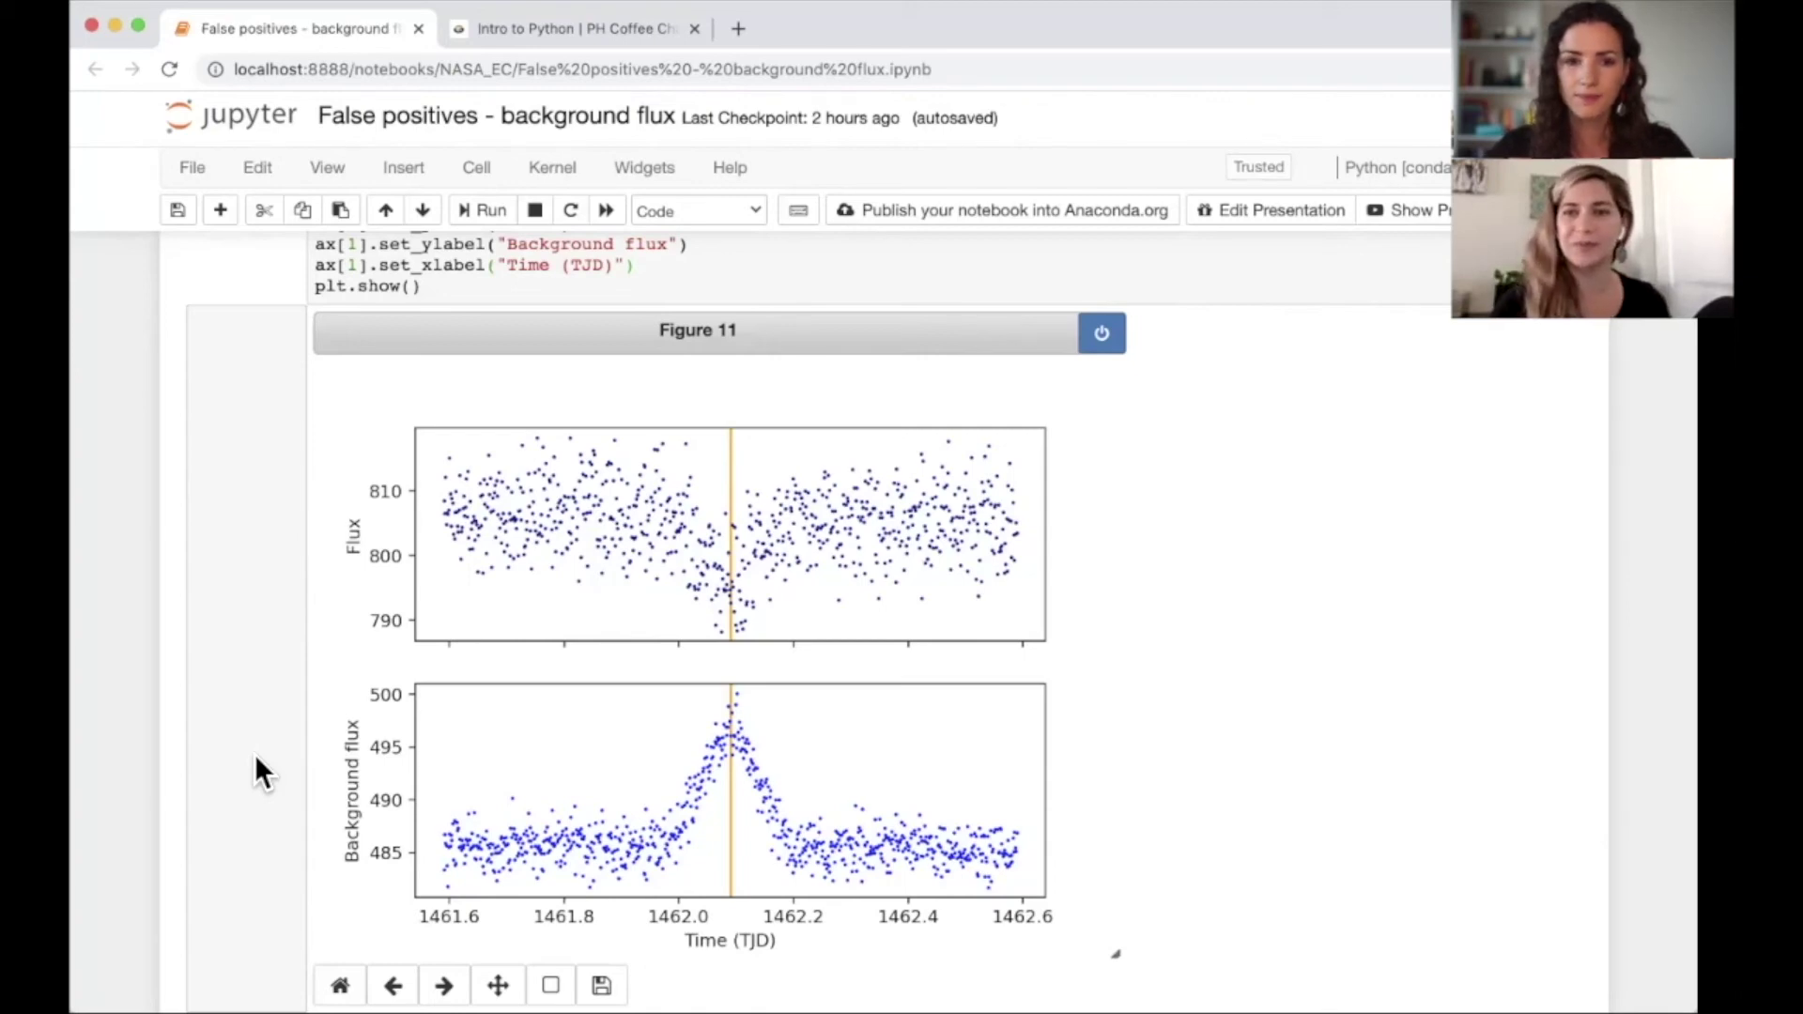
{"action": "scroll", "coordinate": [255, 756], "scroll_direction": "up", "scroll_amount": 3}
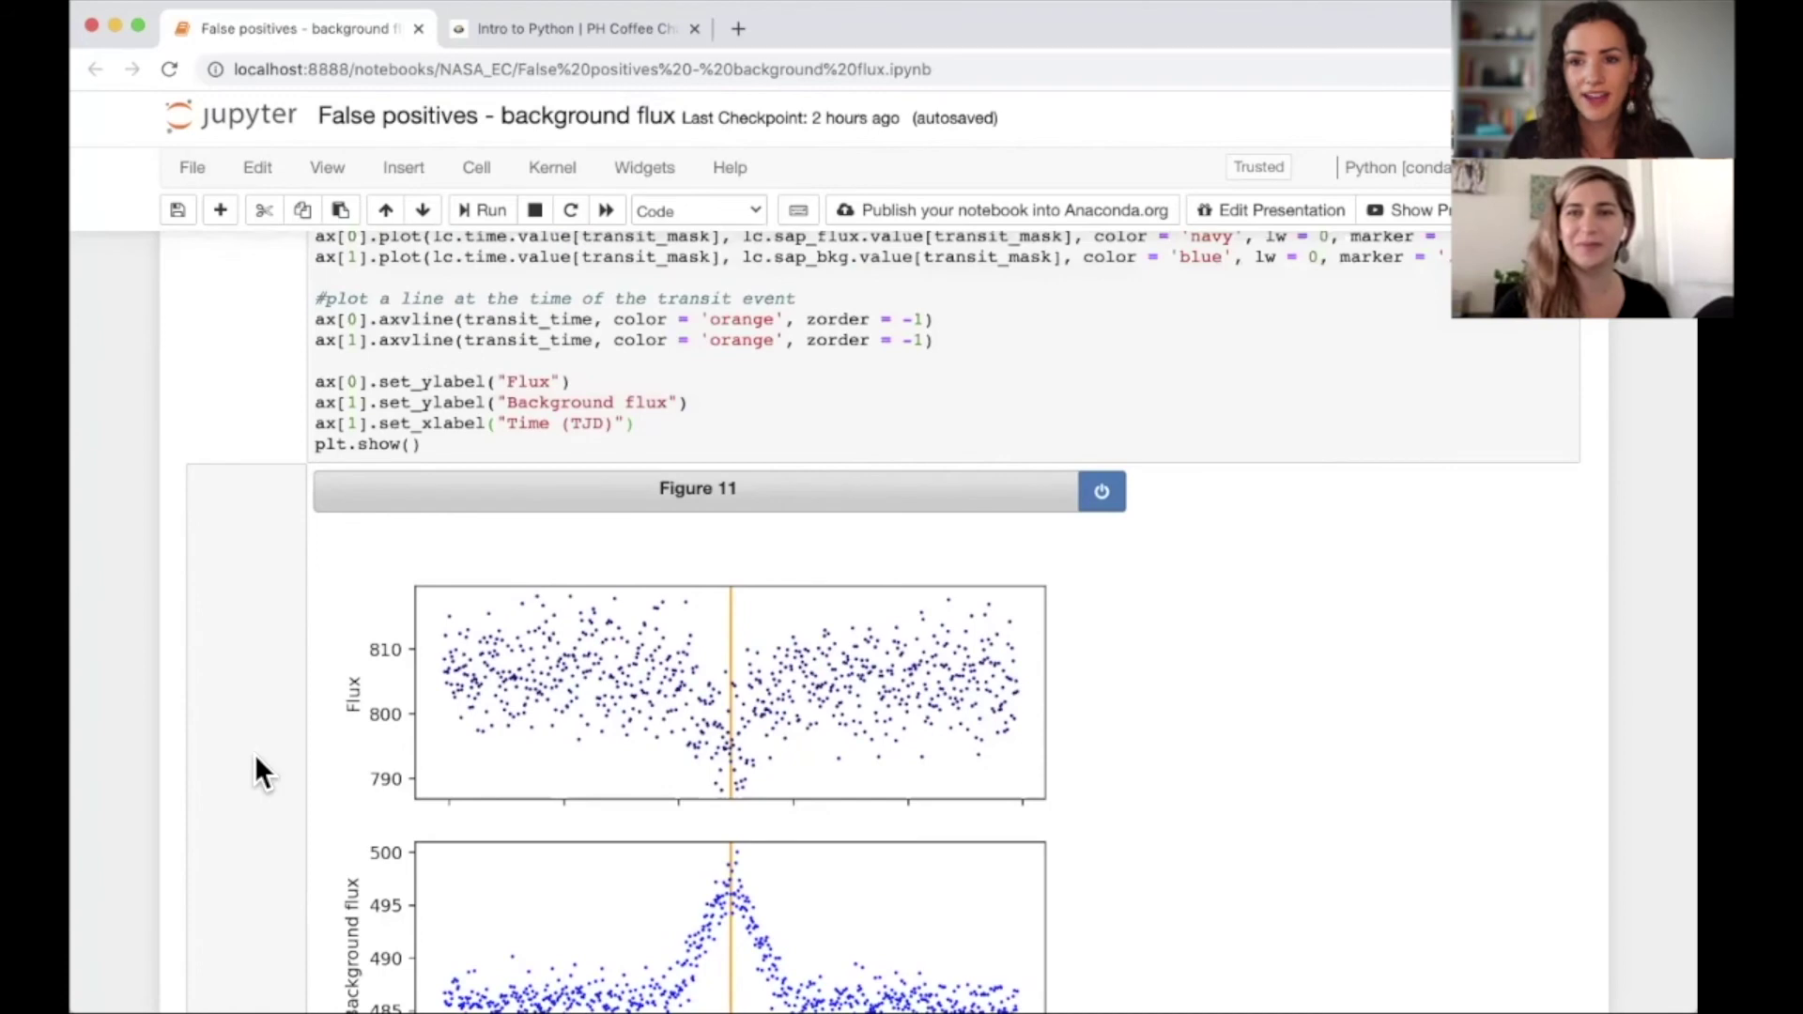
{"action": "scroll", "coordinate": [255, 753], "scroll_direction": "up", "scroll_amount": 4}
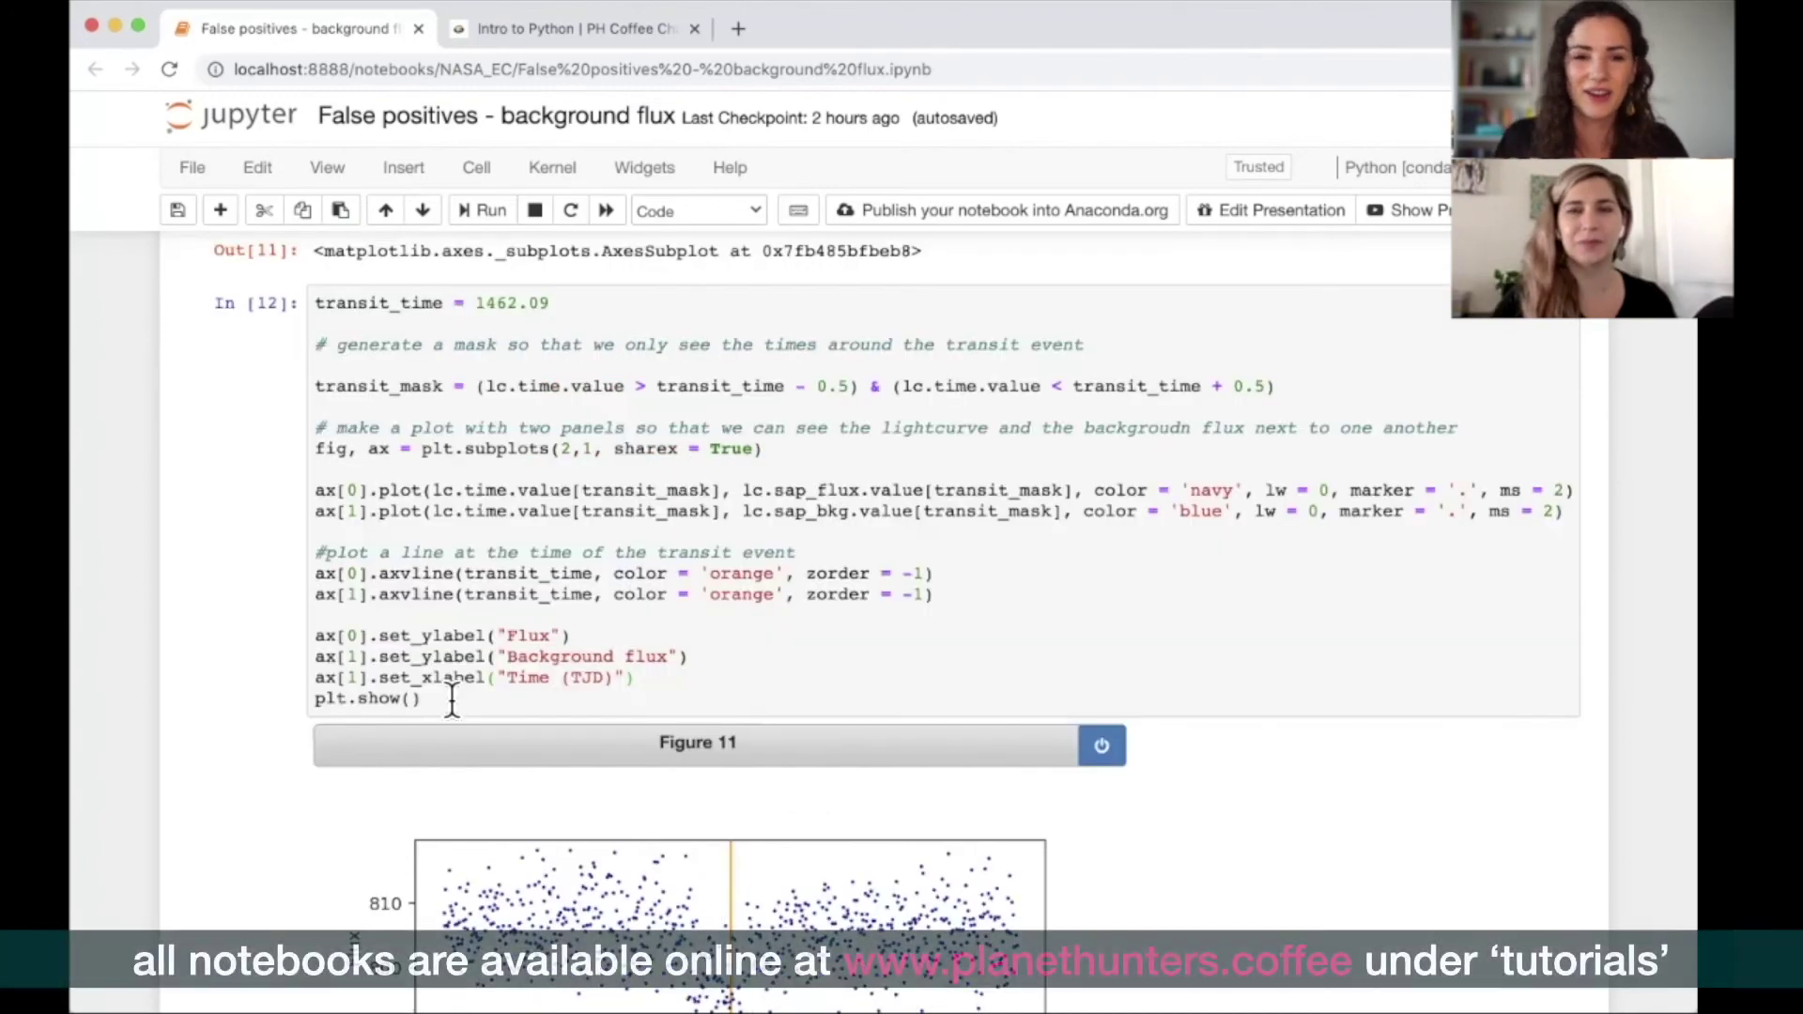
{"action": "scroll", "coordinate": [452, 698], "scroll_direction": "up", "scroll_amount": 1}
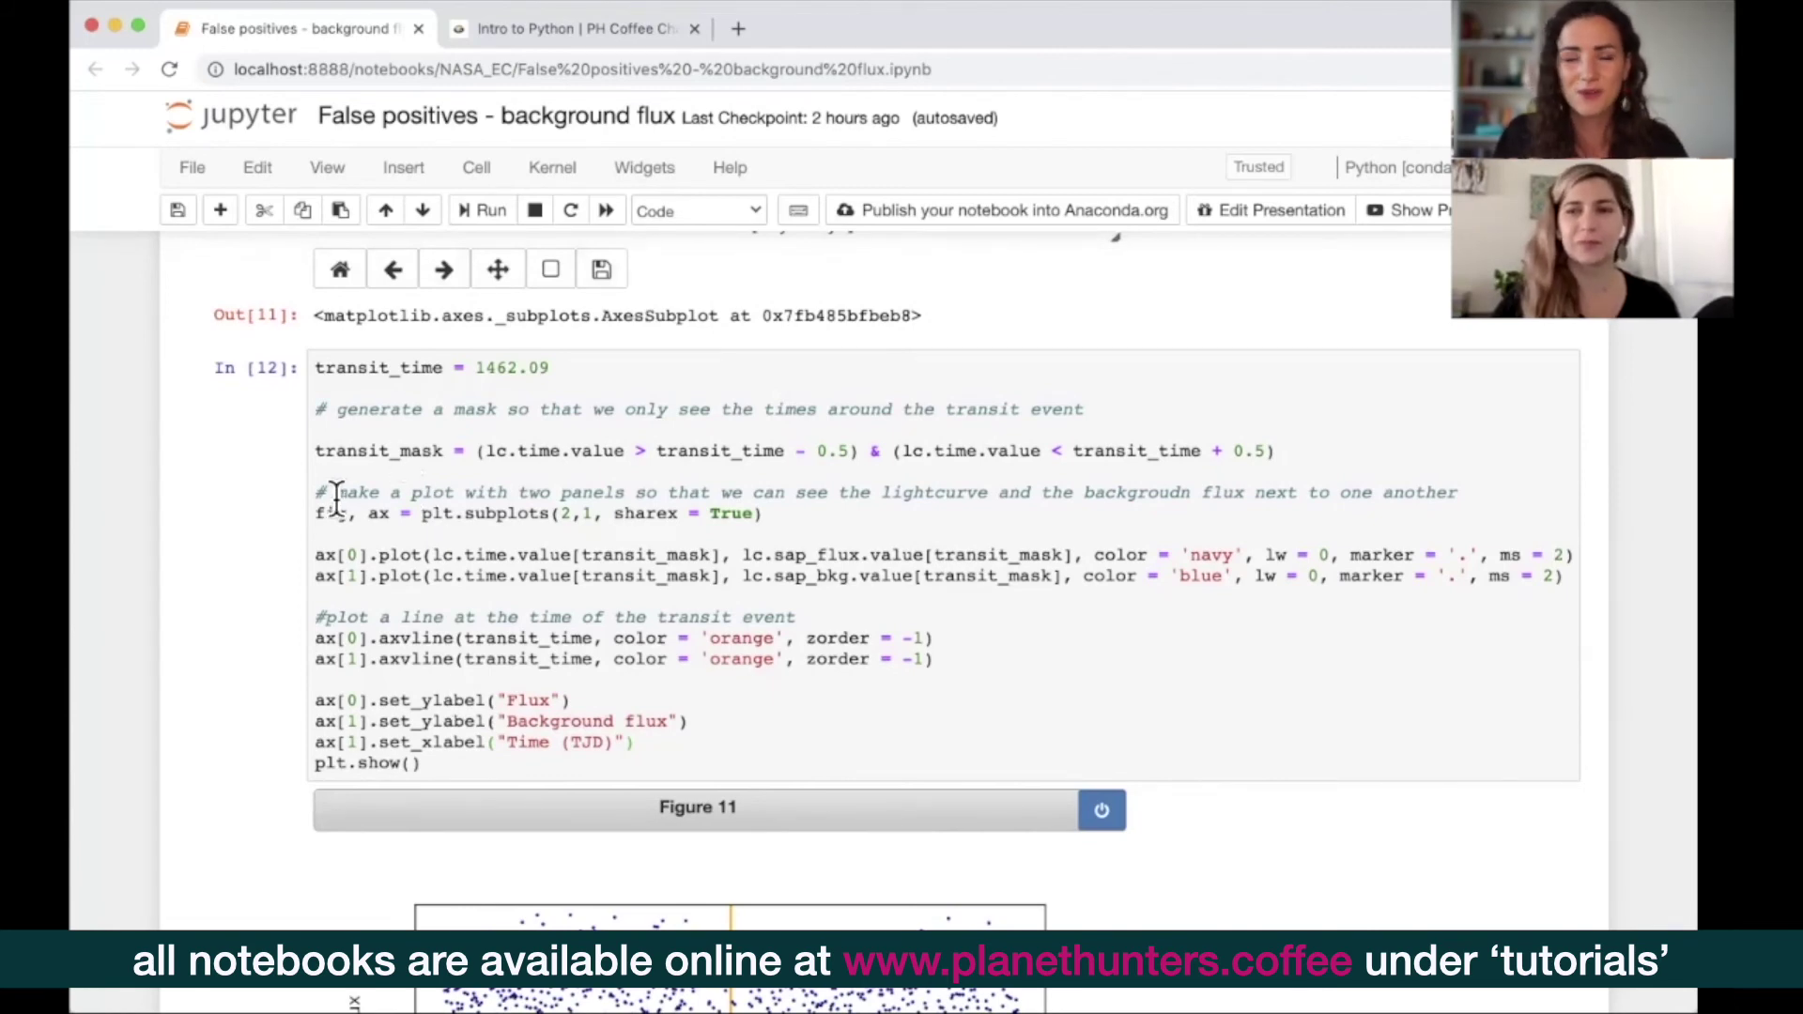
{"action": "left_click_drag", "start_coordinate": [317, 493], "coordinate": [1124, 509]}
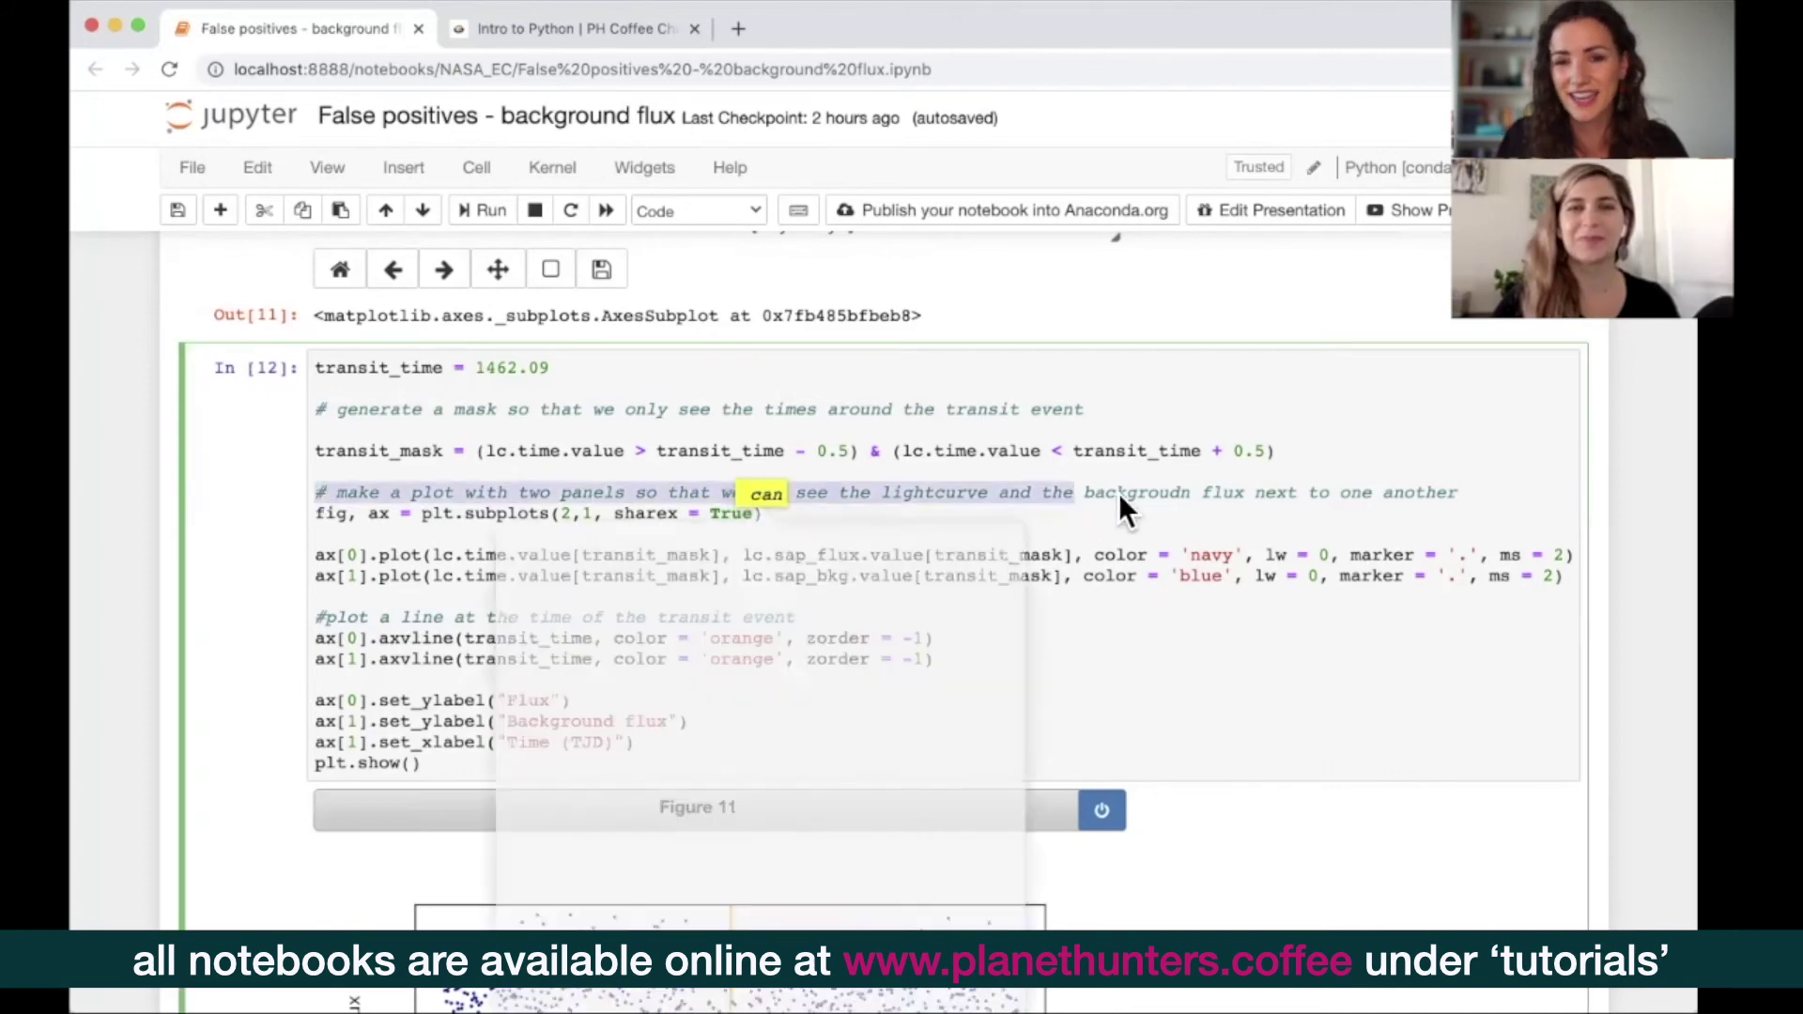
{"action": "left_click", "coordinate": [1058, 499]}
{"action": "left_click", "coordinate": [1058, 661]}
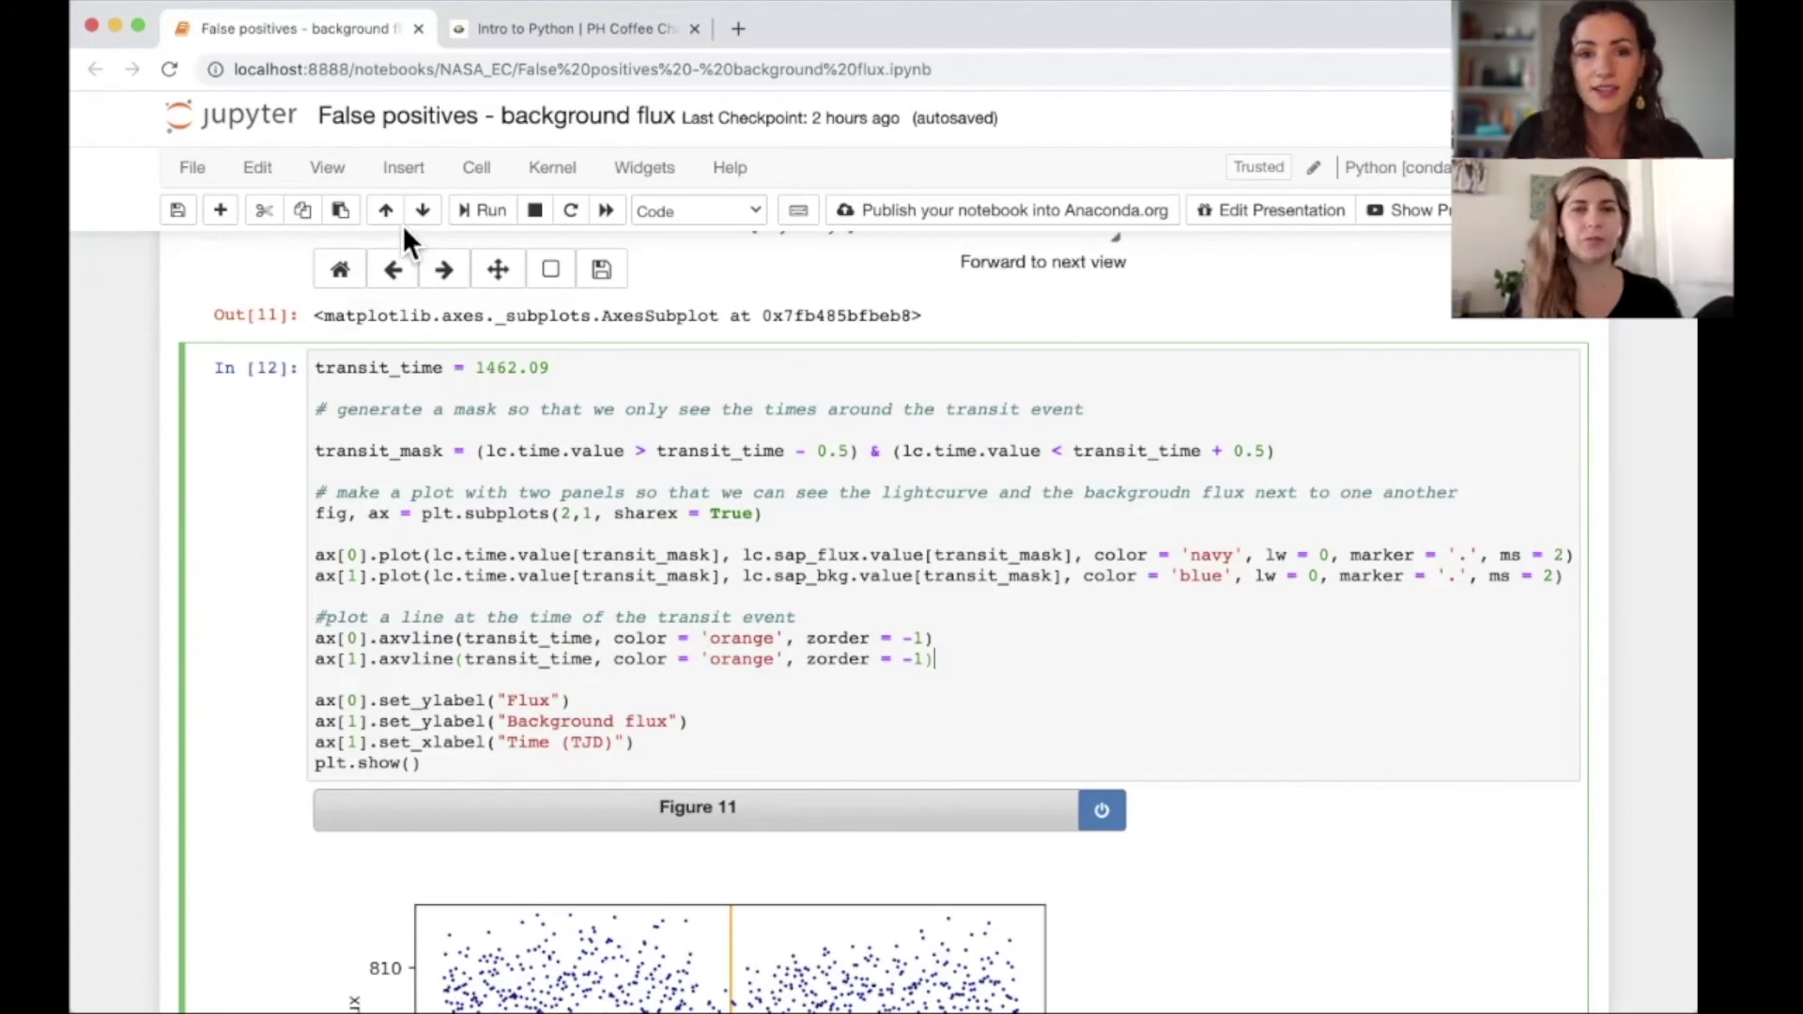
Switch to the Planet Hunters Coffee Chat Intro to Python page and open the Colab notebook for the Episode 7 Lightkurve plotting tutorial.
{"action": "left_click", "coordinate": [548, 32]}
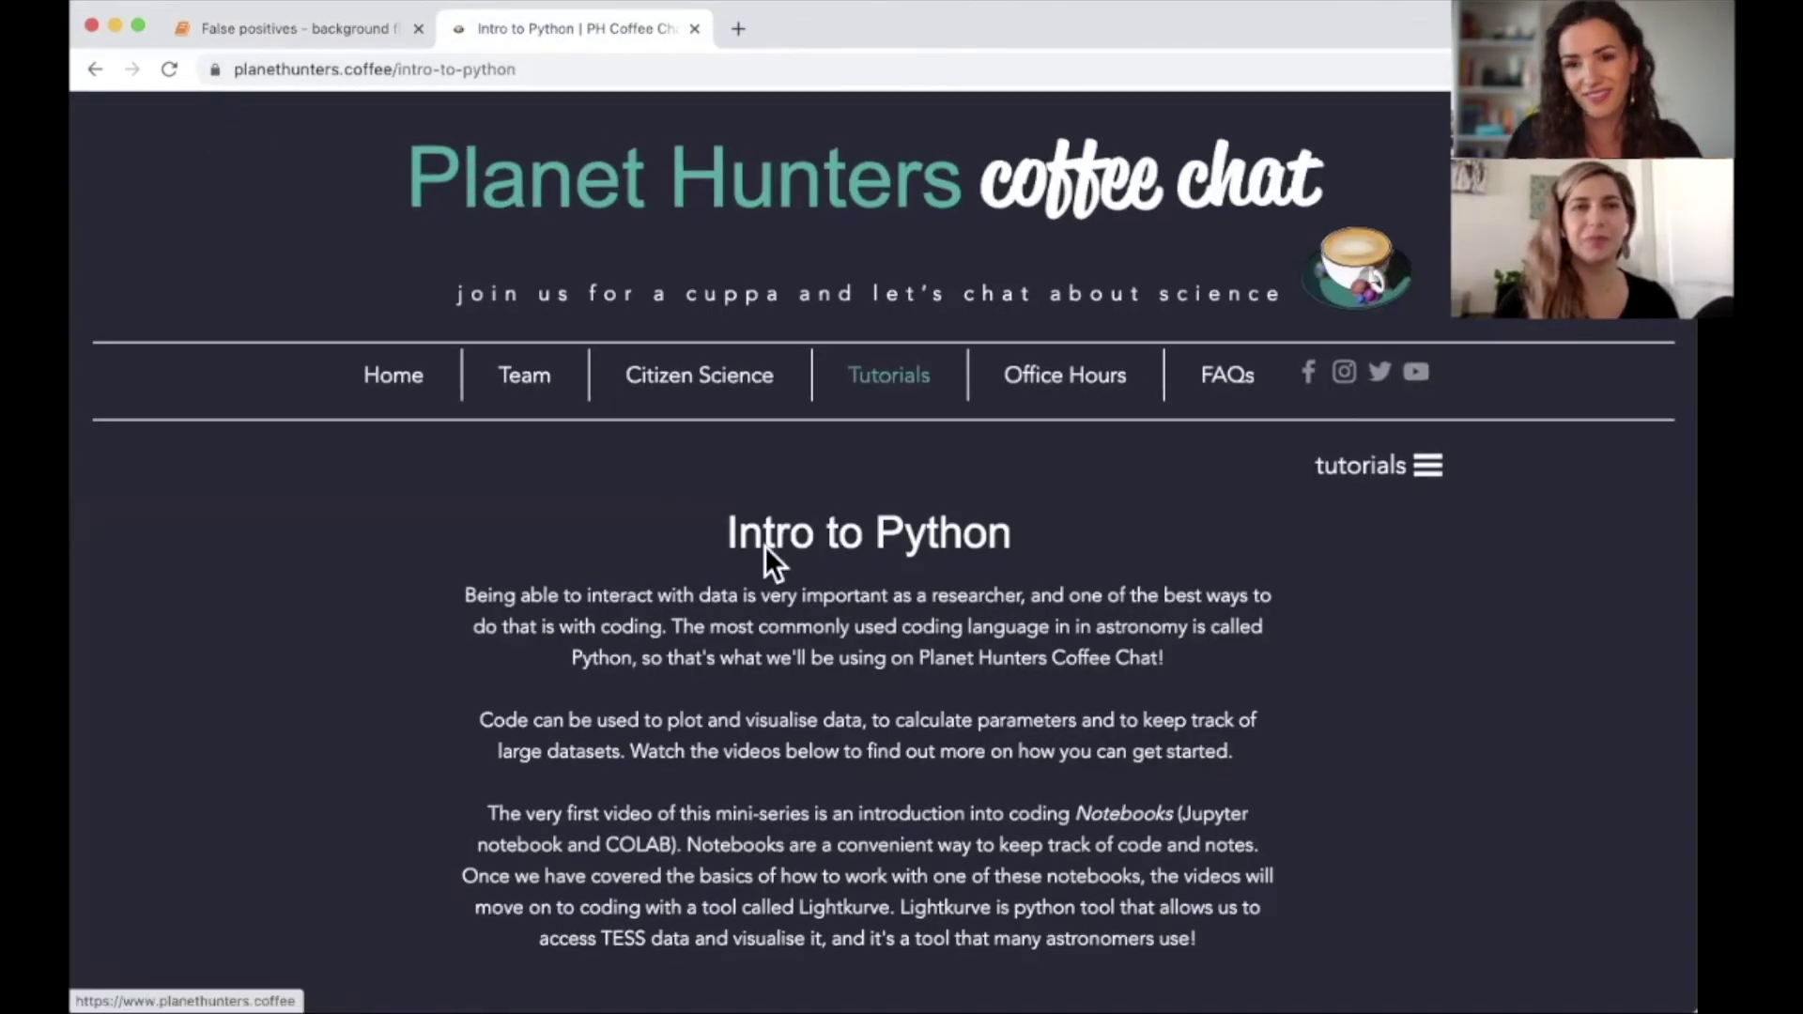
{"action": "mouse_move", "coordinate": [885, 374]}
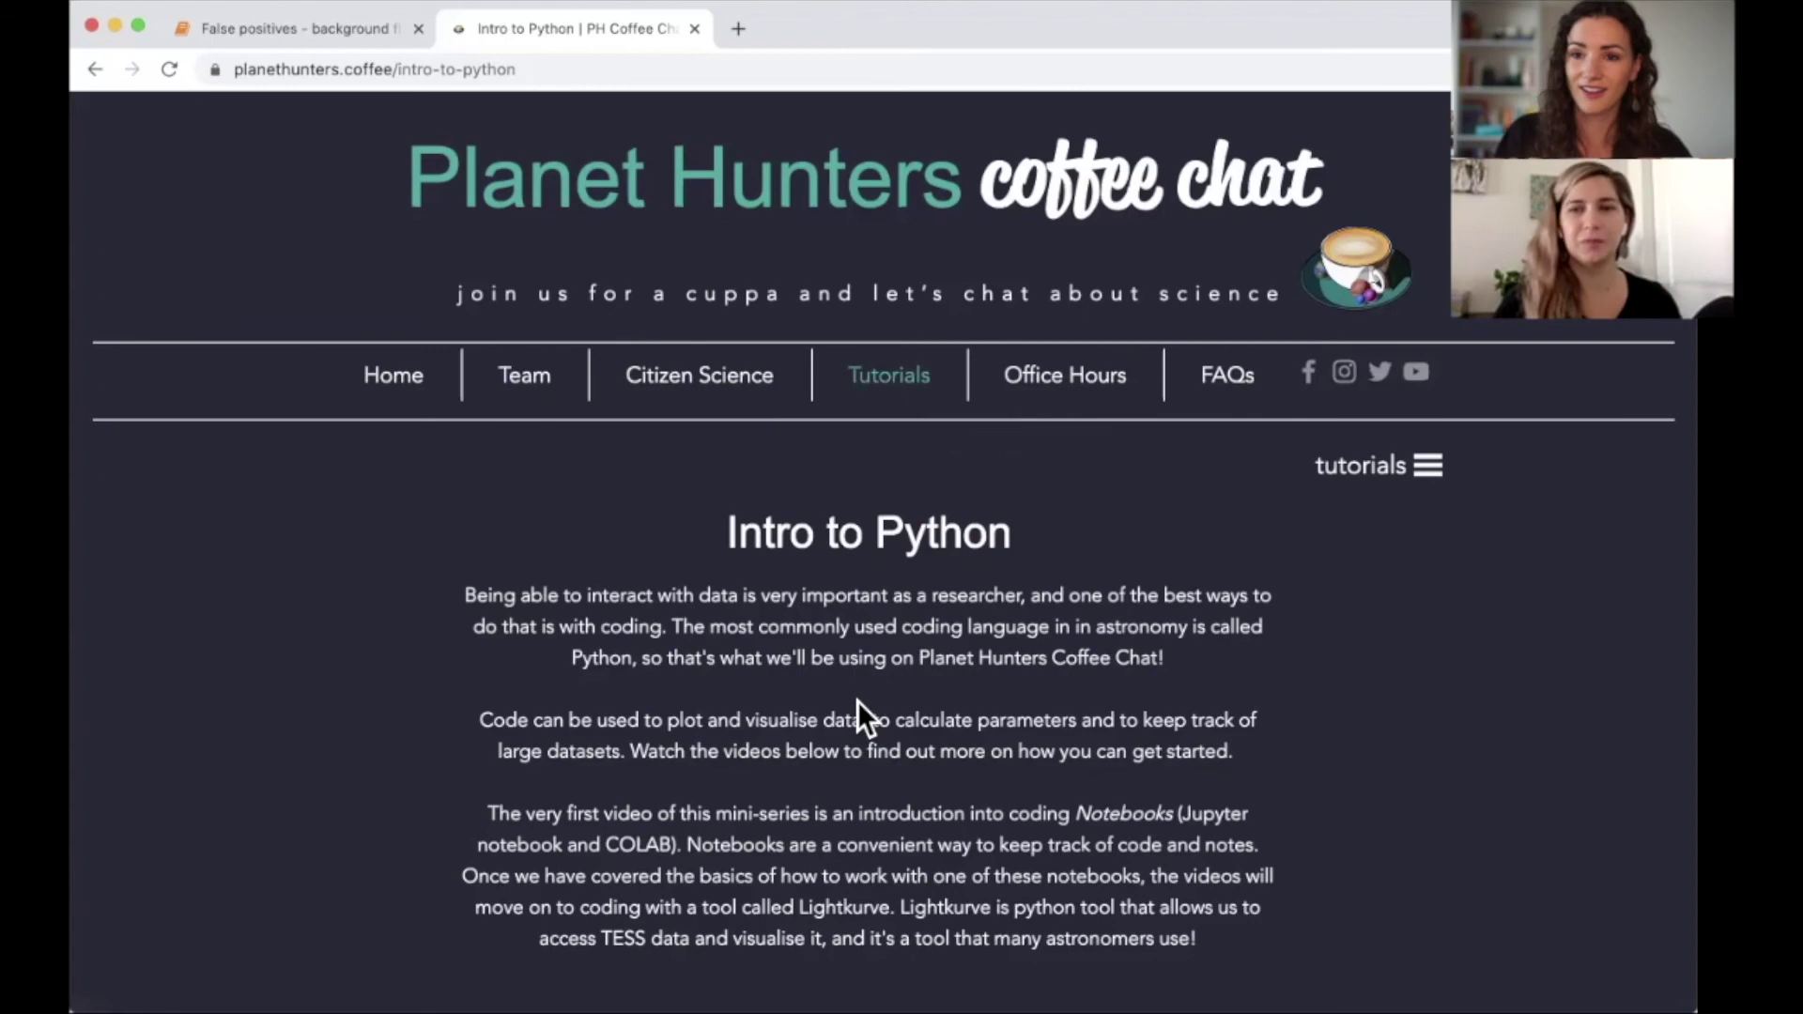
{"action": "scroll", "coordinate": [956, 764], "scroll_direction": "down", "scroll_amount": 3}
{"action": "scroll", "coordinate": [956, 763], "scroll_direction": "down", "scroll_amount": 6}
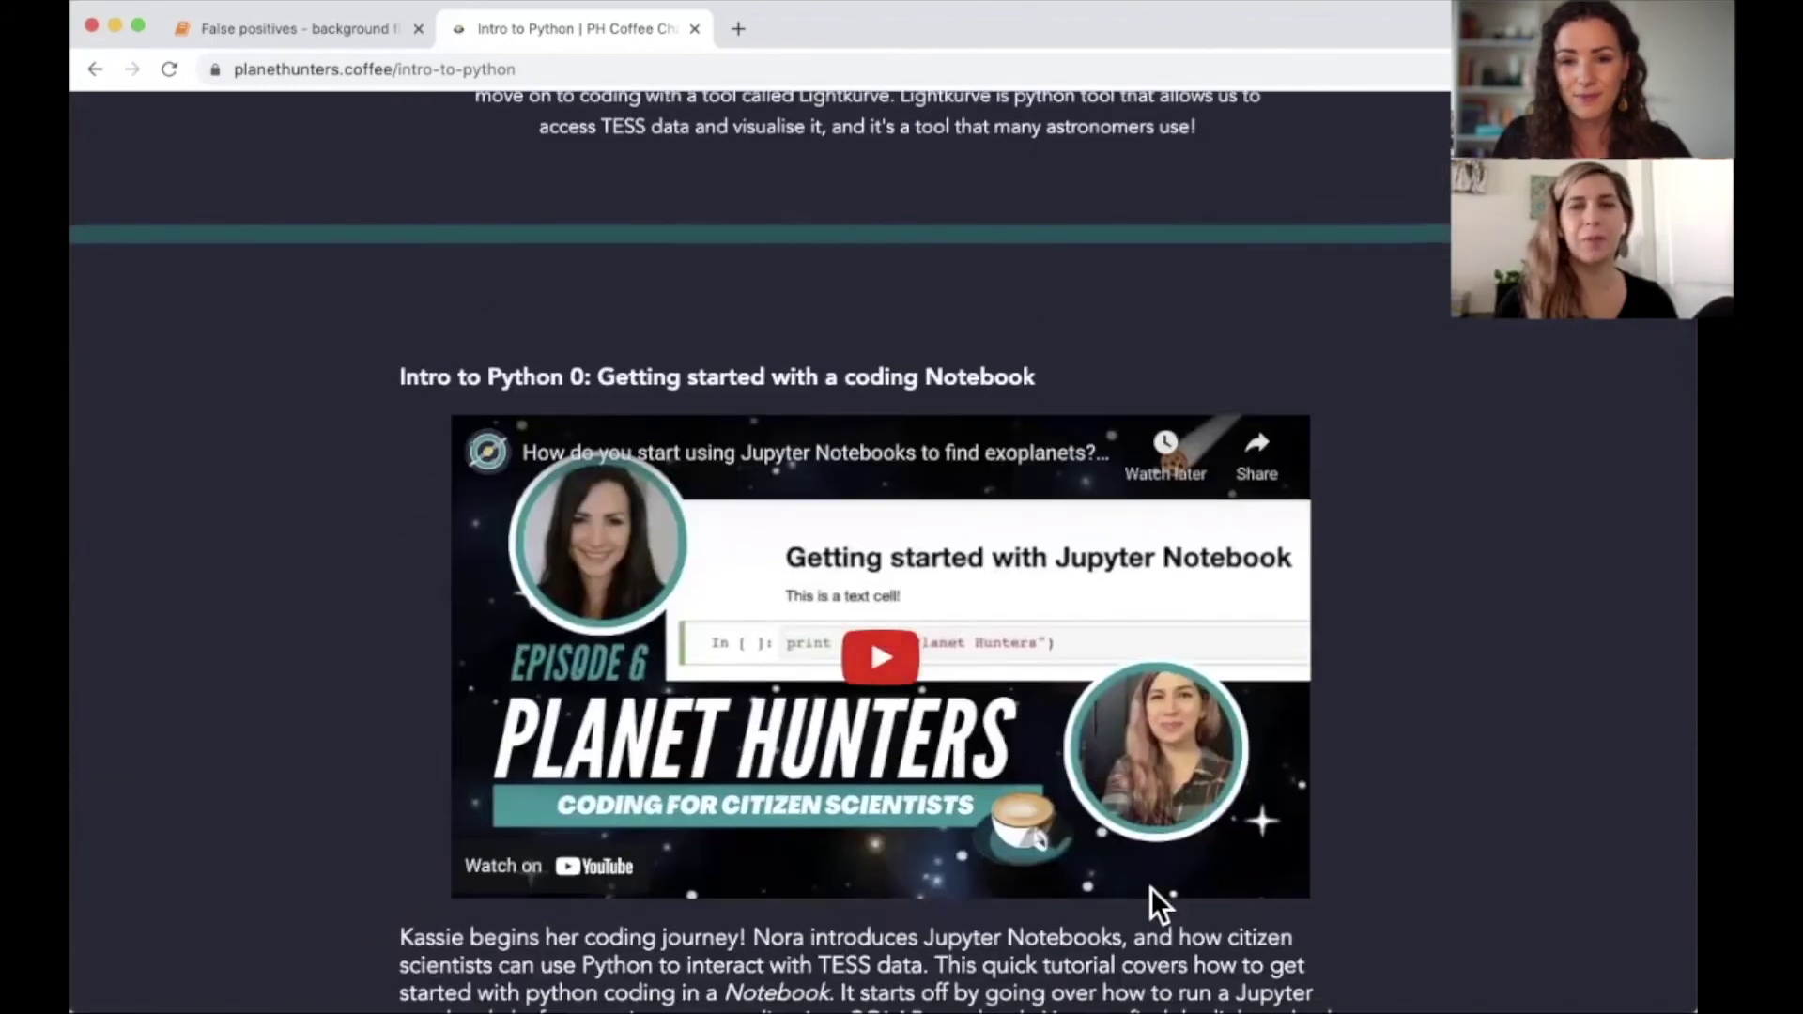
{"action": "scroll", "coordinate": [1151, 887], "scroll_direction": "down", "scroll_amount": 15}
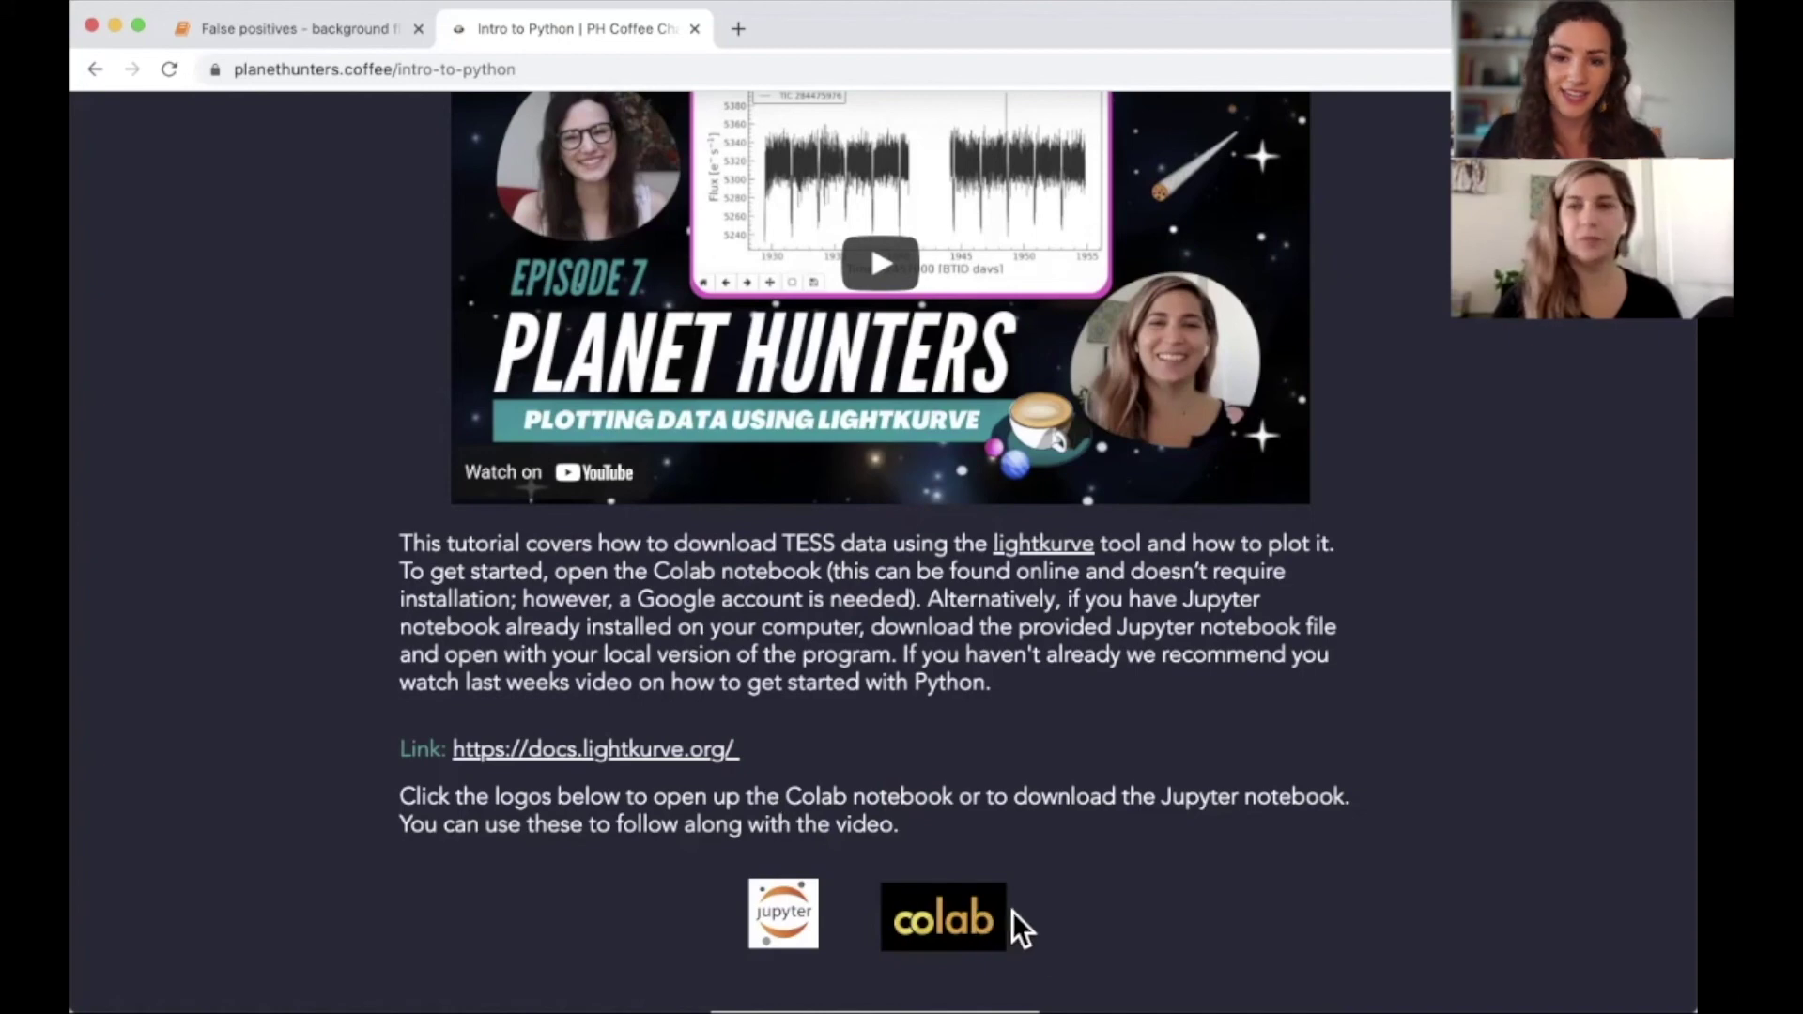
{"action": "left_click", "coordinate": [926, 920]}
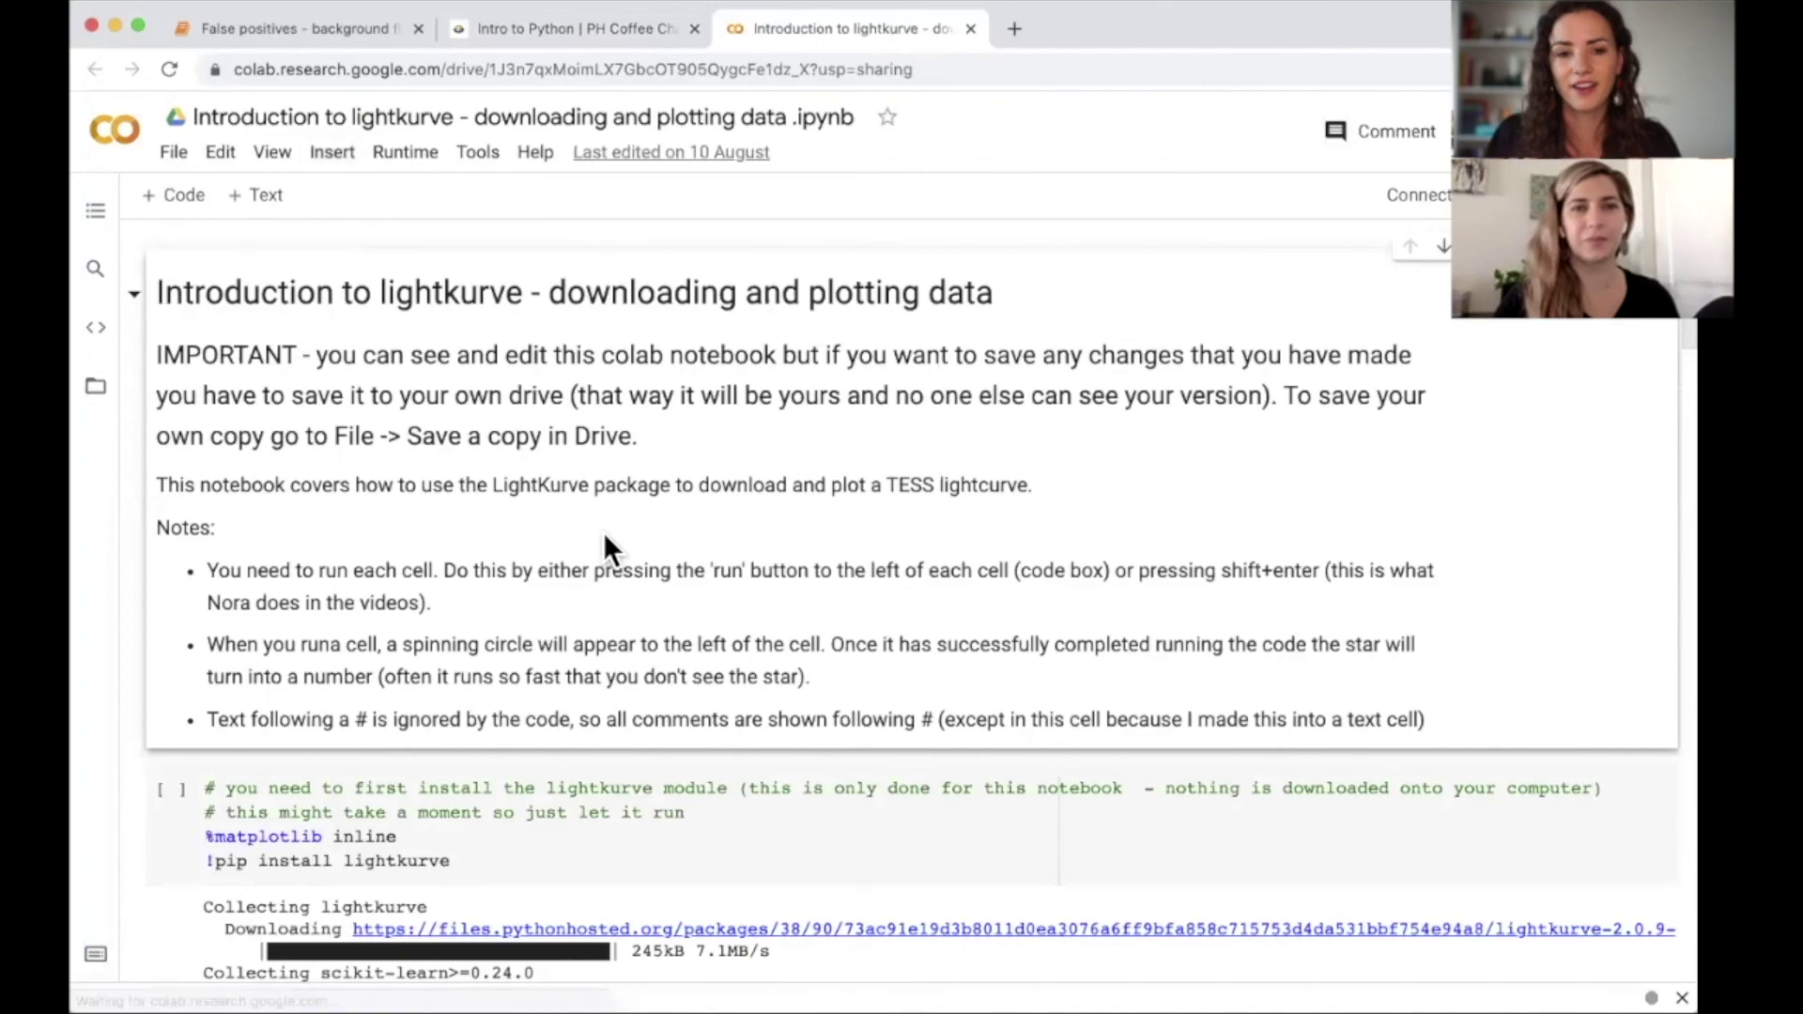
Look through the Introduction to lightkurve Colab notebook and return to the False positives - background flux notebook in Jupyter.
{"action": "scroll", "coordinate": [603, 532], "scroll_direction": "down", "scroll_amount": 15}
{"action": "scroll", "coordinate": [604, 533], "scroll_direction": "up", "scroll_amount": 15}
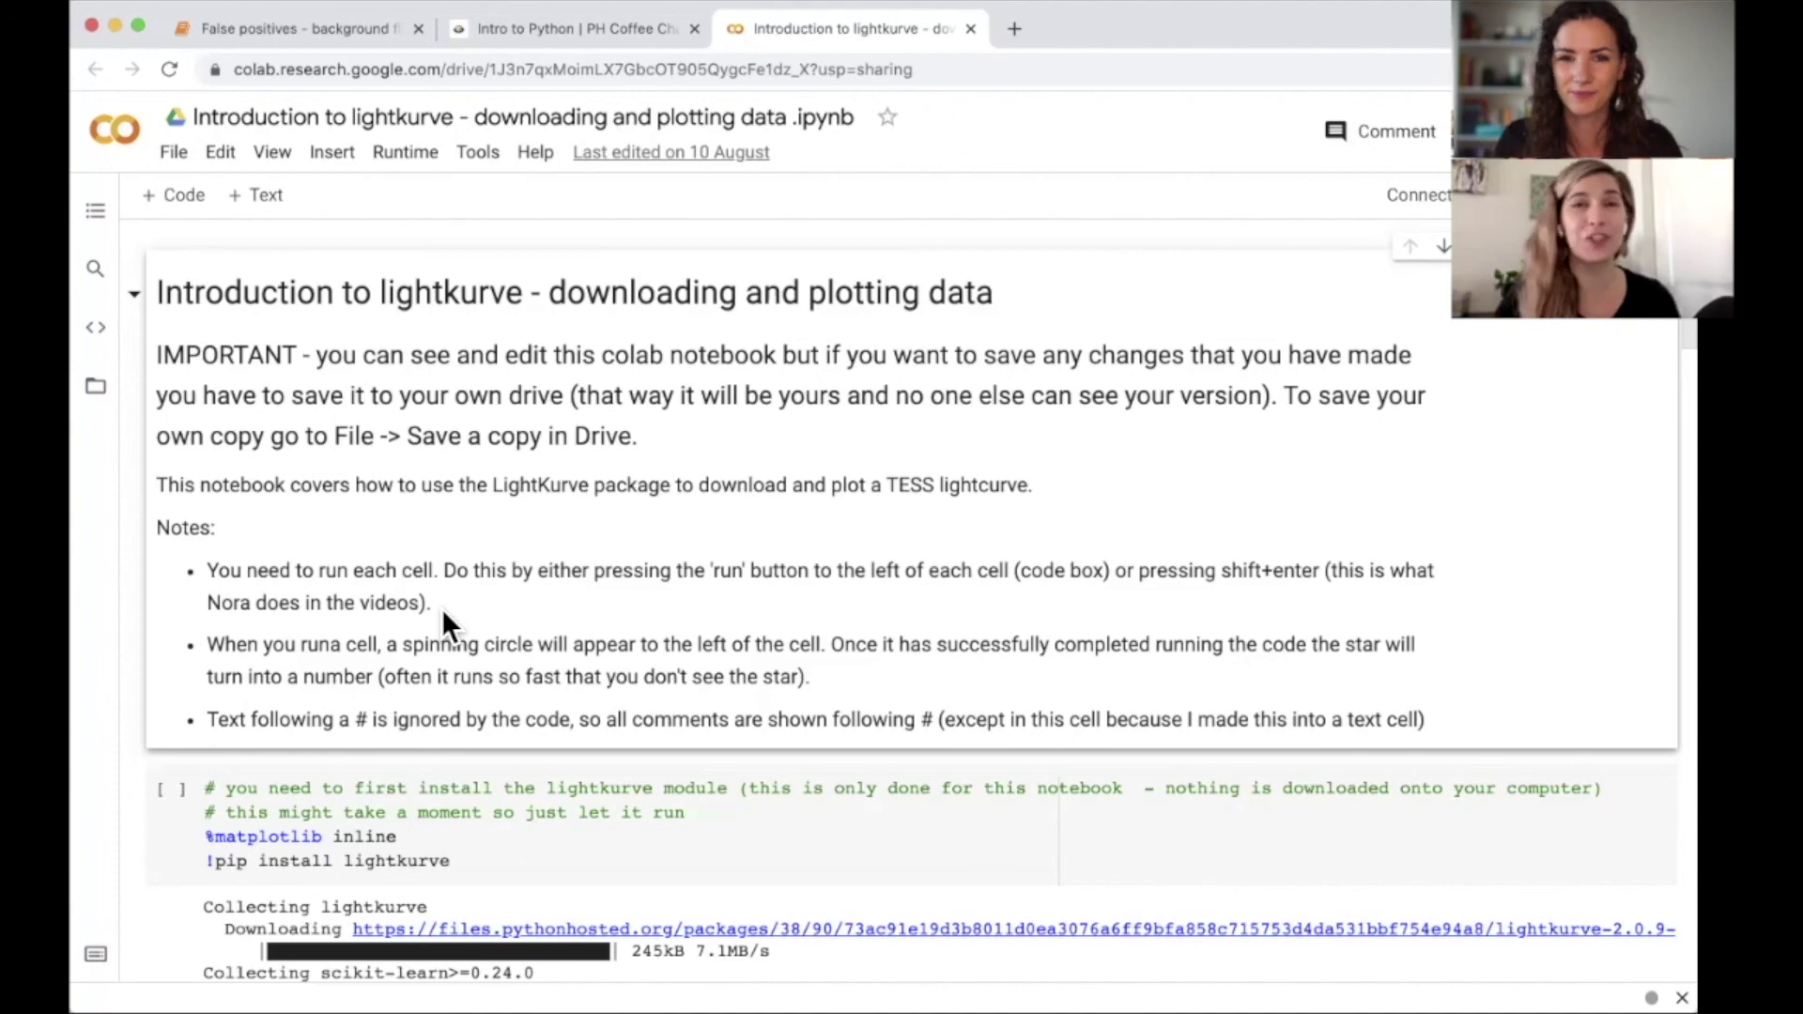
{"action": "left_click", "coordinate": [365, 29]}
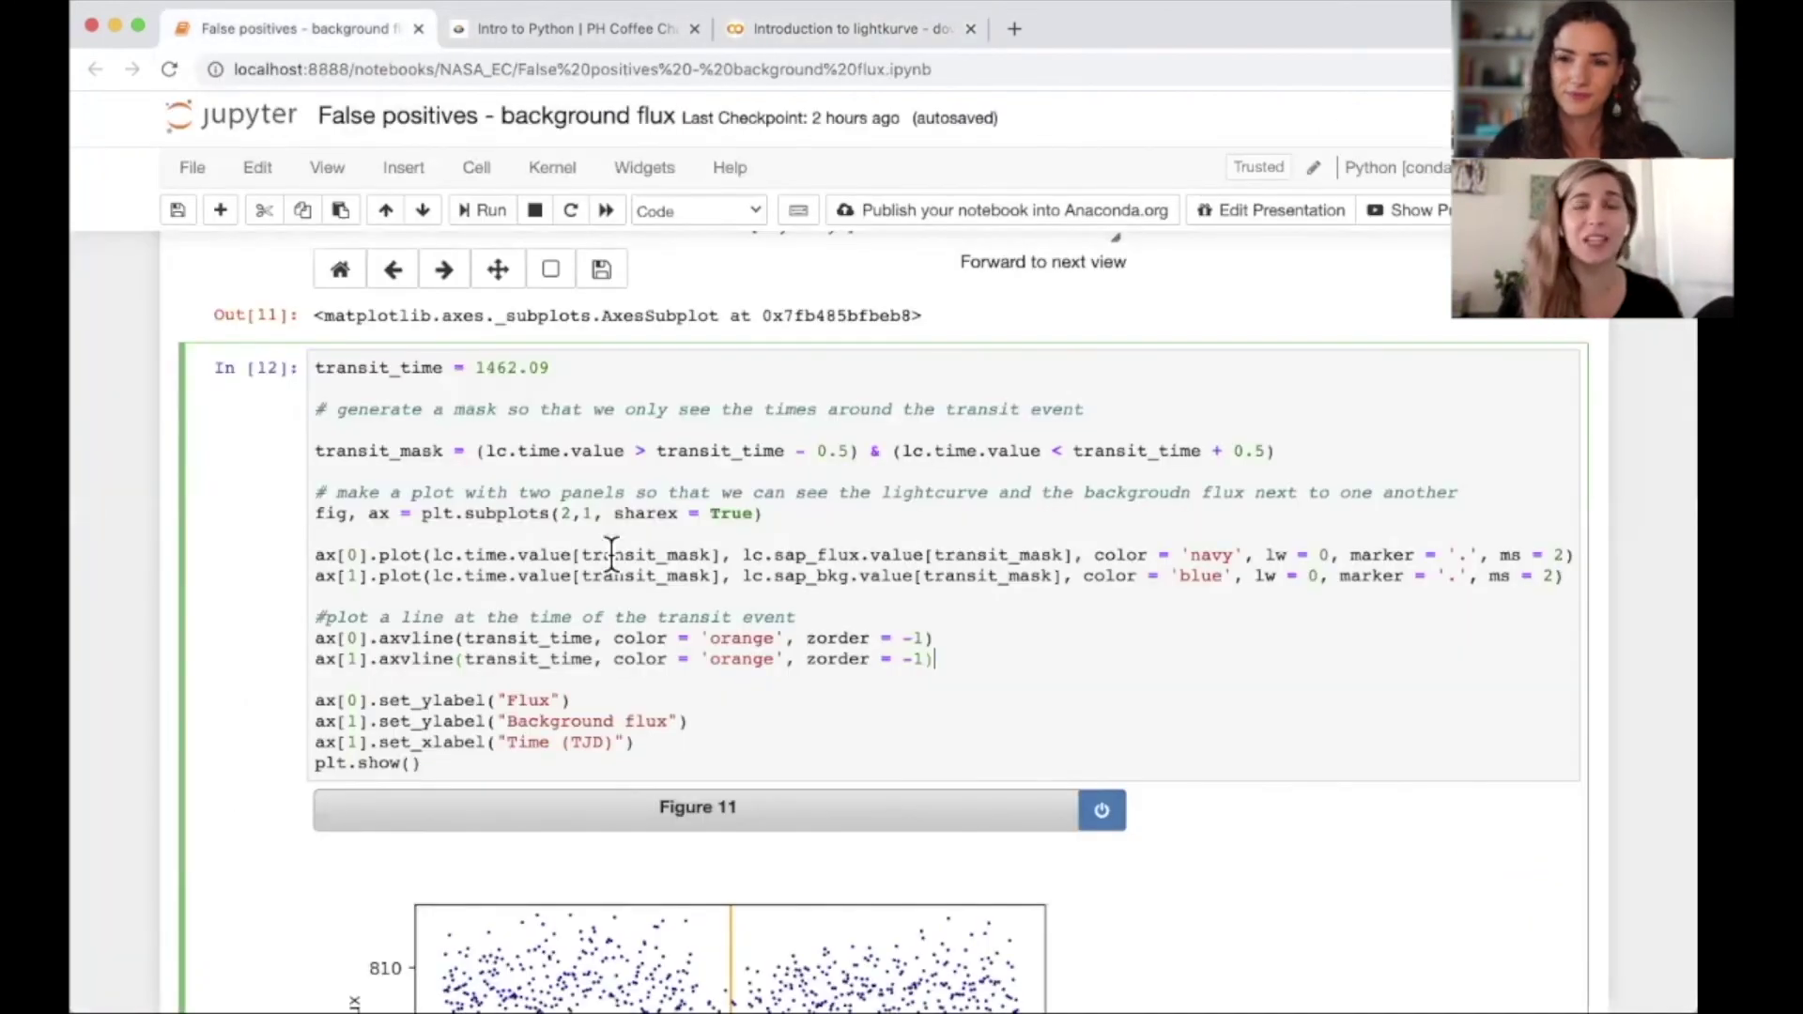